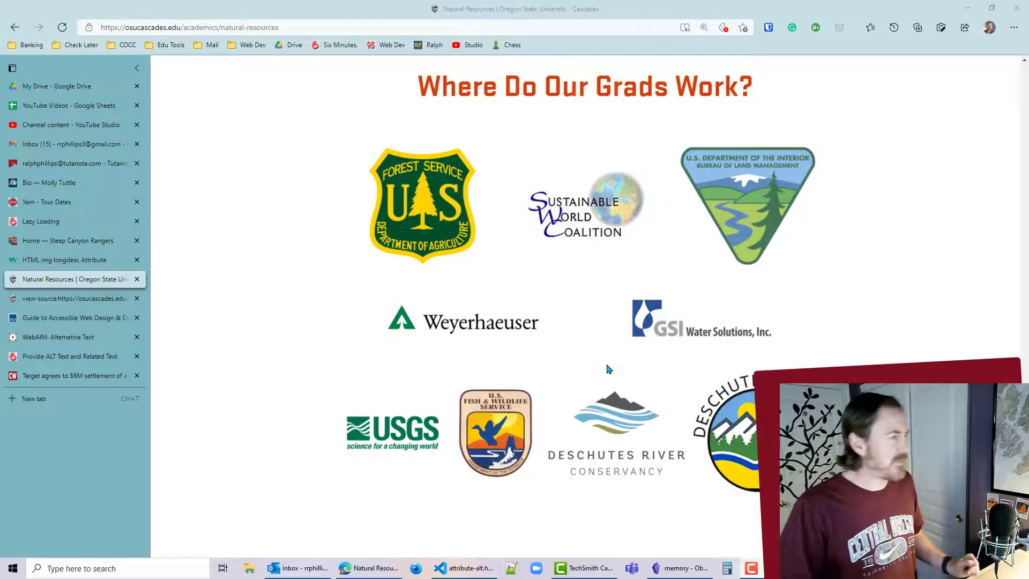
Go from the Section508 image guidance to the Computerworld article on Target's $6M accessibility settlement
left_click(46, 323)
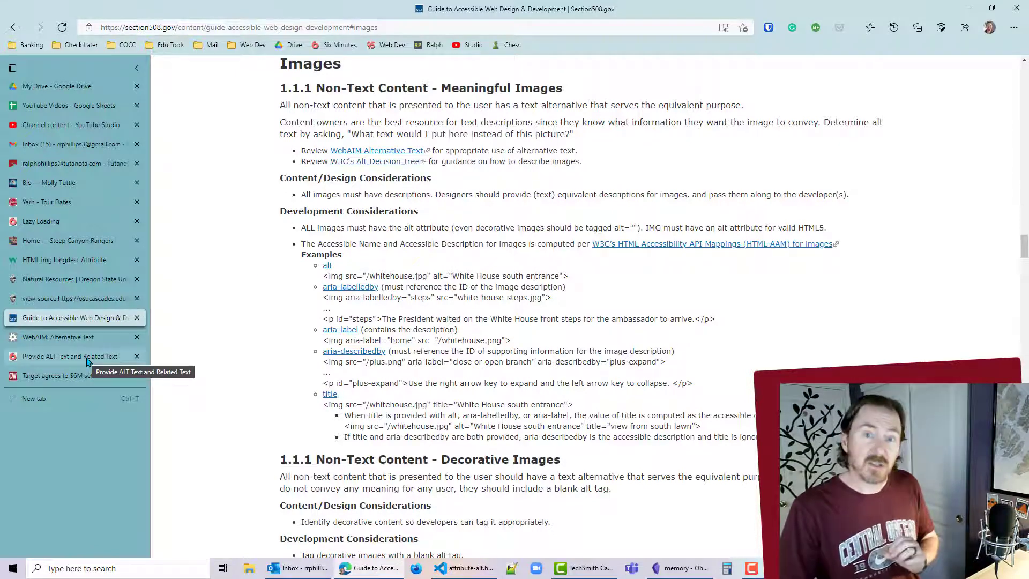
left_click(88, 376)
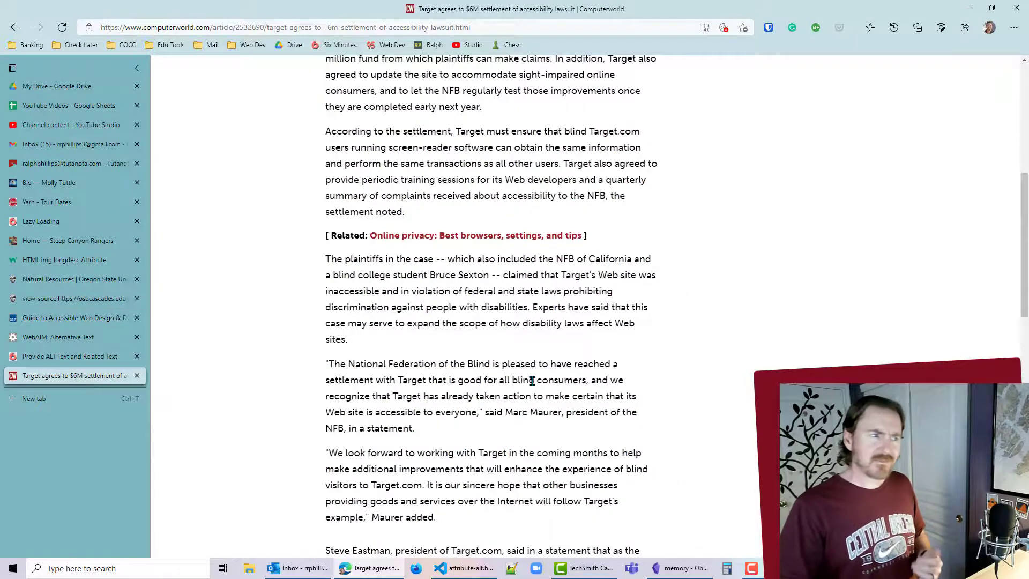
scroll(533, 380, "up", 6)
scroll(532, 380, "down", 1)
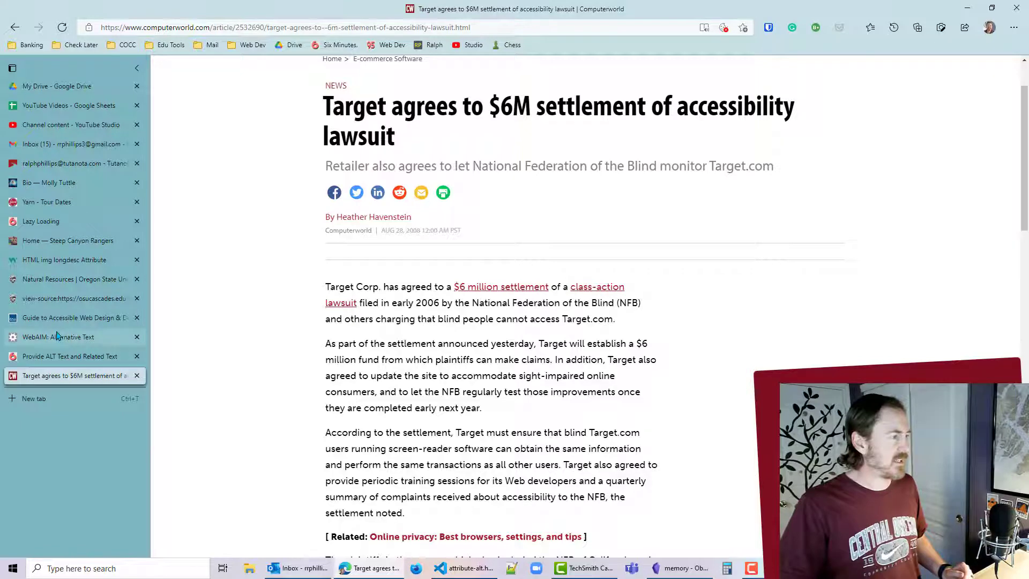
View the Natural Resources page source and highlight the blm.png img tag
left_click(63, 279)
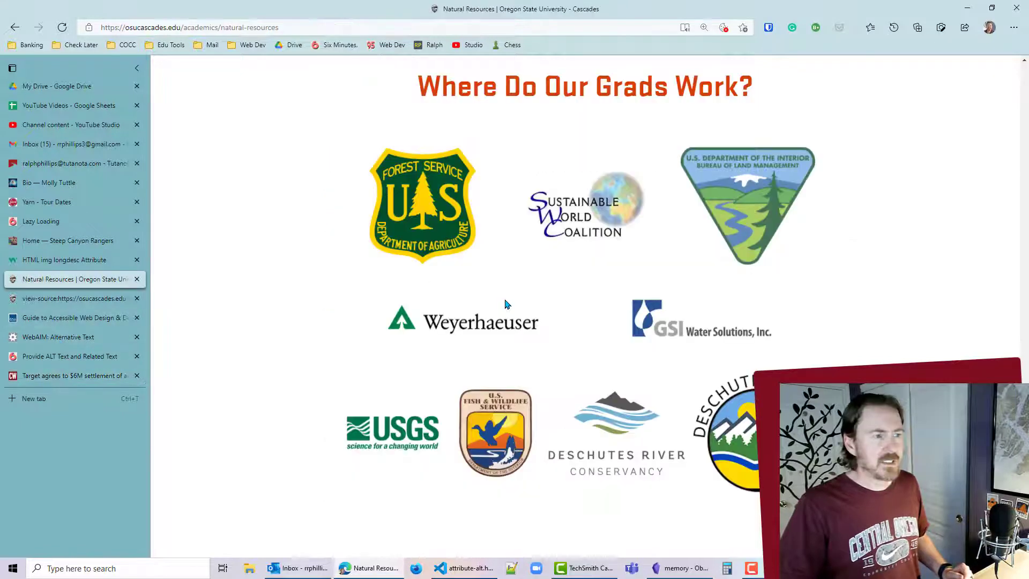
left_click(63, 299)
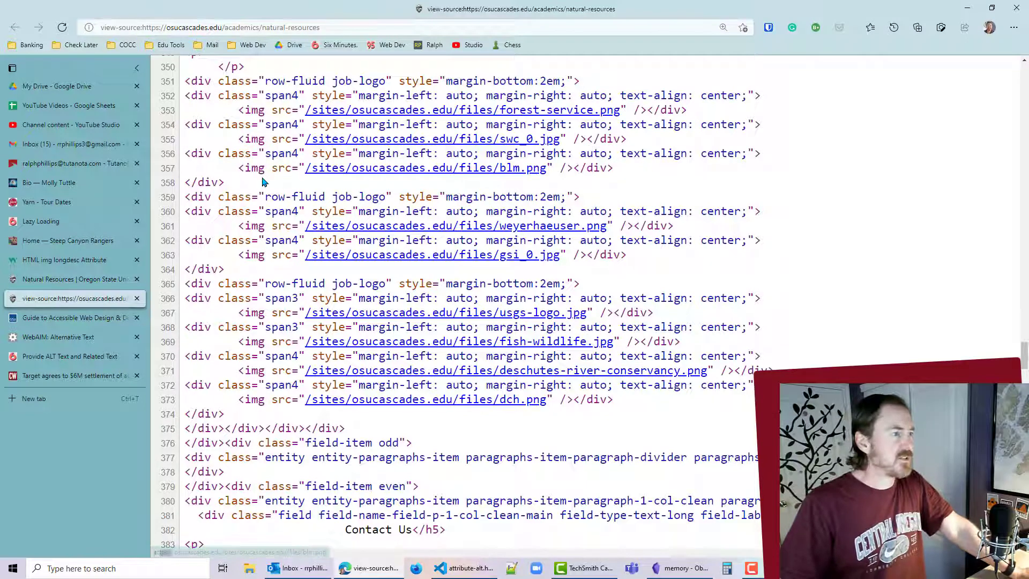
left_click_drag(239, 168, 644, 173)
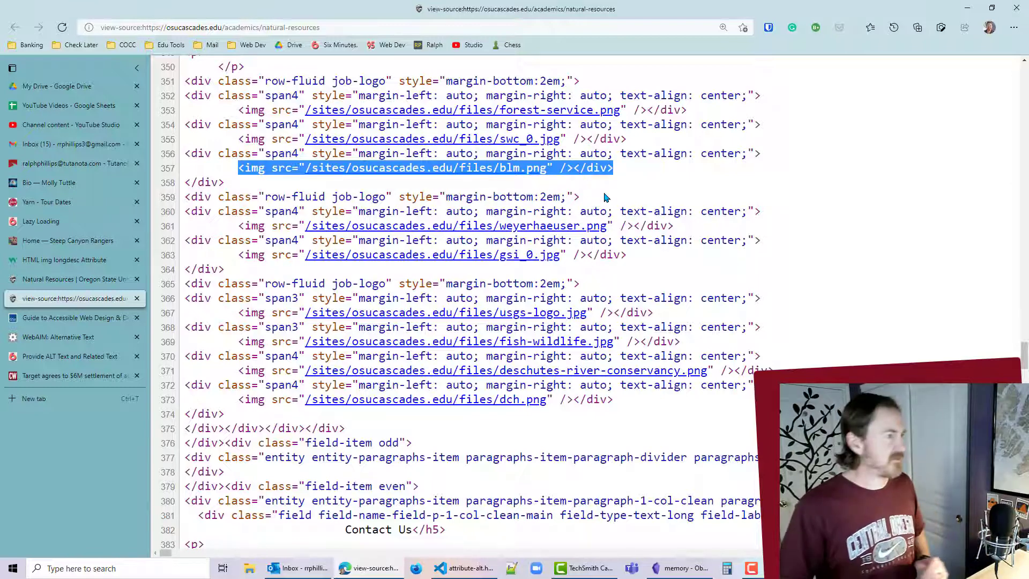
Copy the USGS logo's image link from the rendered page and return to attribute-alt.html
left_click(99, 281)
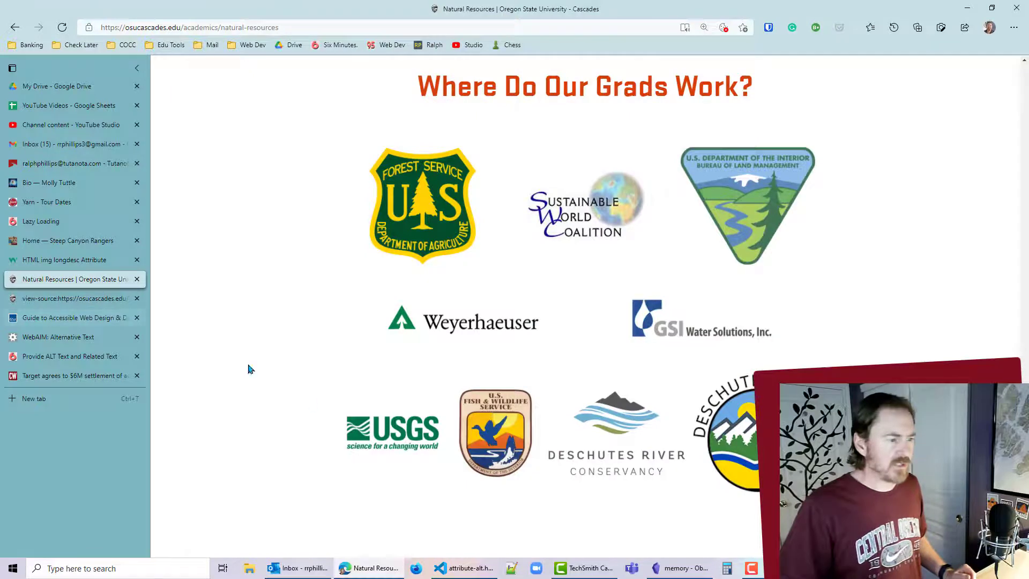
right_click(386, 433)
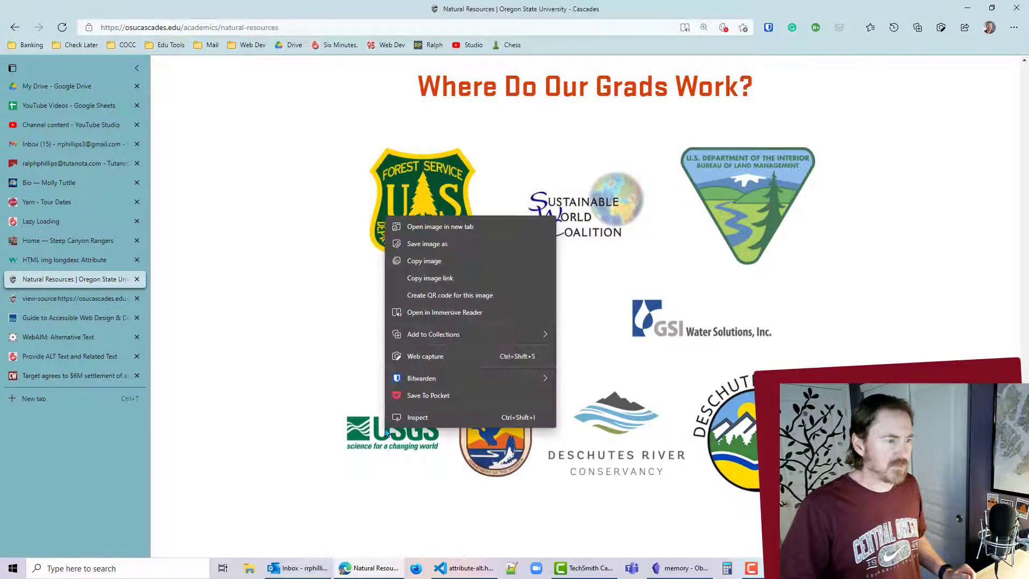
left_click(430, 279)
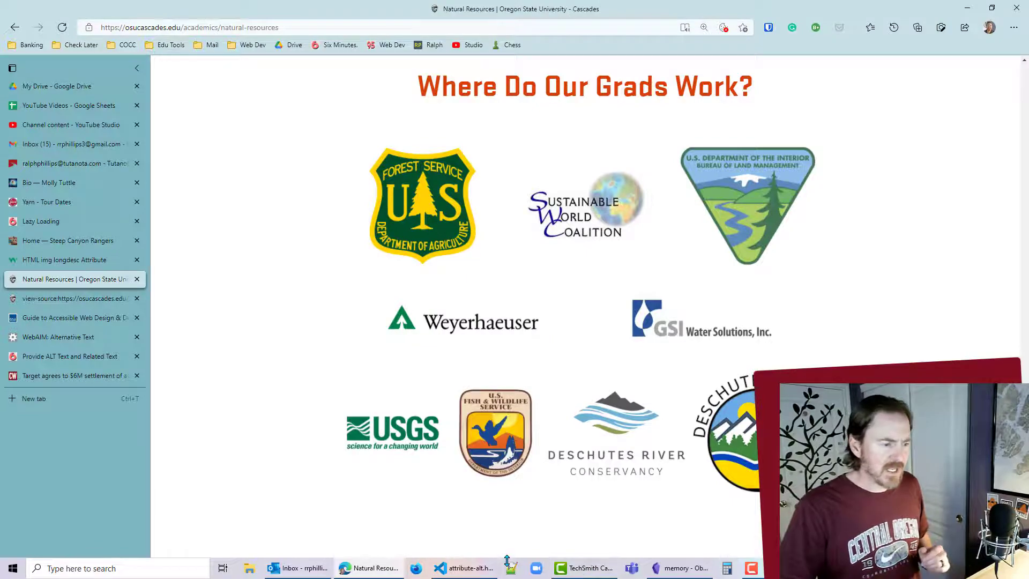
left_click(476, 570)
Add a <div class="img2"> block on line 40 of attribute-alt.html
scroll(452, 260, "down", 12)
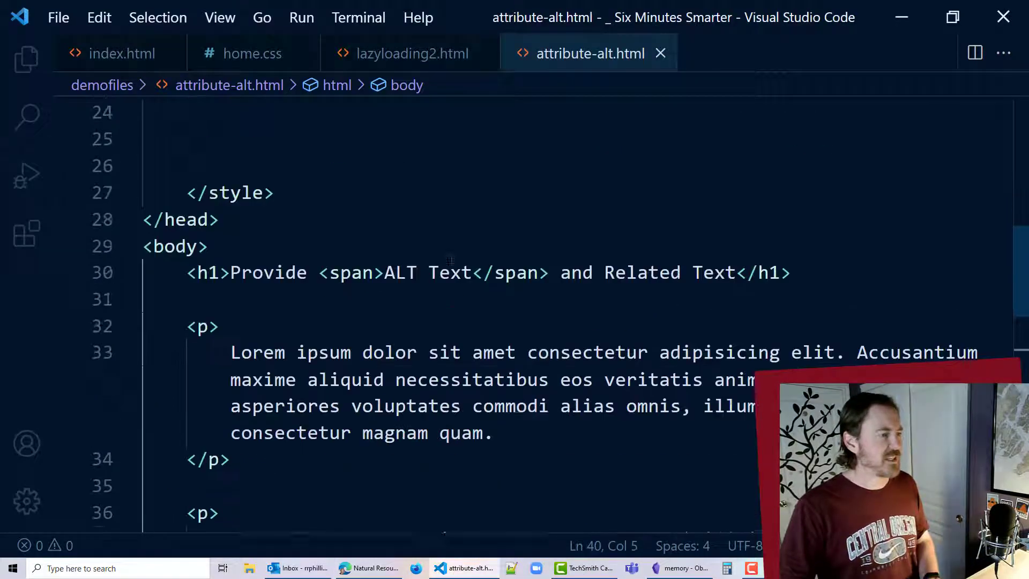
scroll(452, 259, "down", 2)
scroll(453, 256, "up", 1)
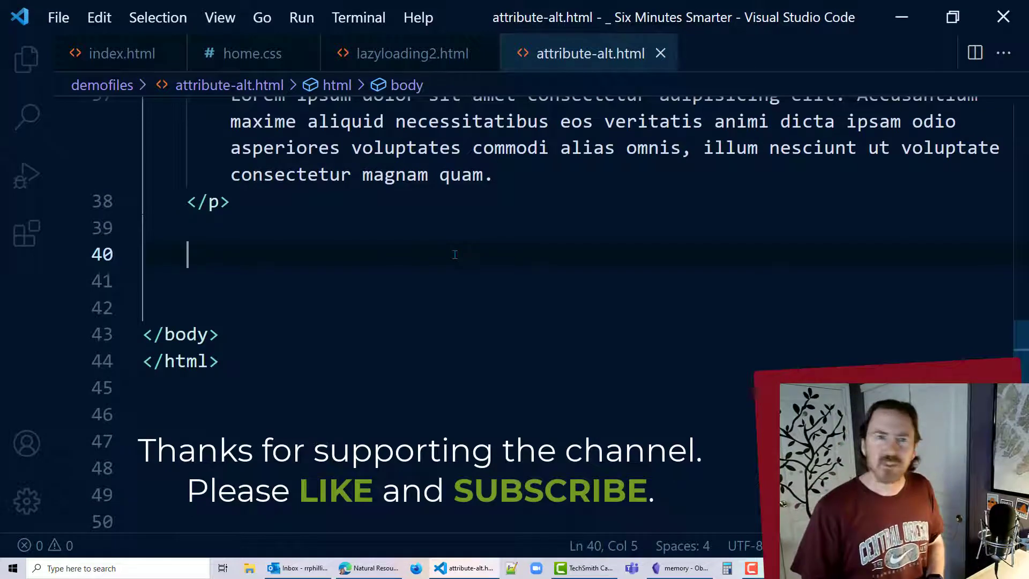
type("<")
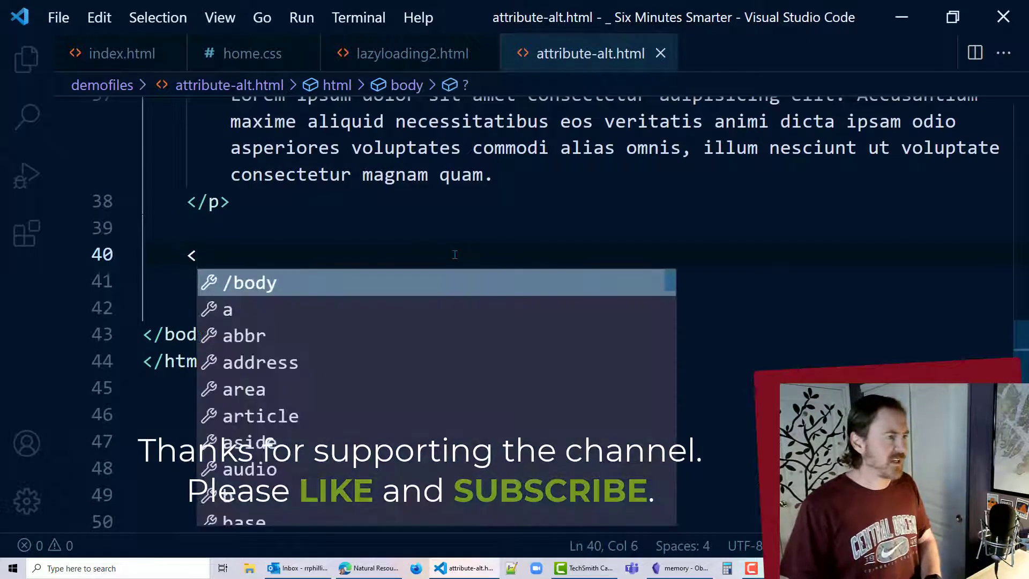
type("div class")
key("BackSpace")
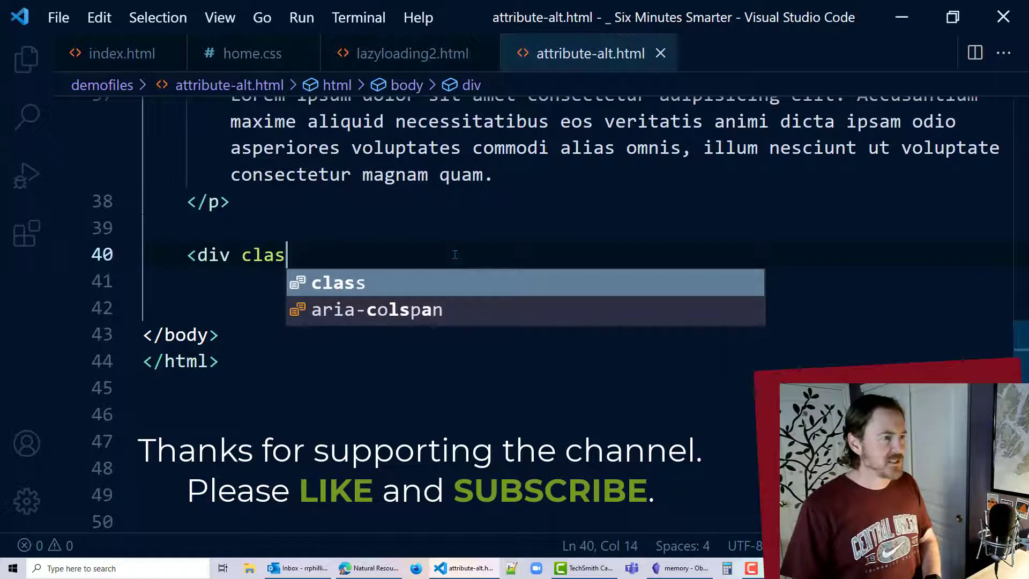
type("s=\"")
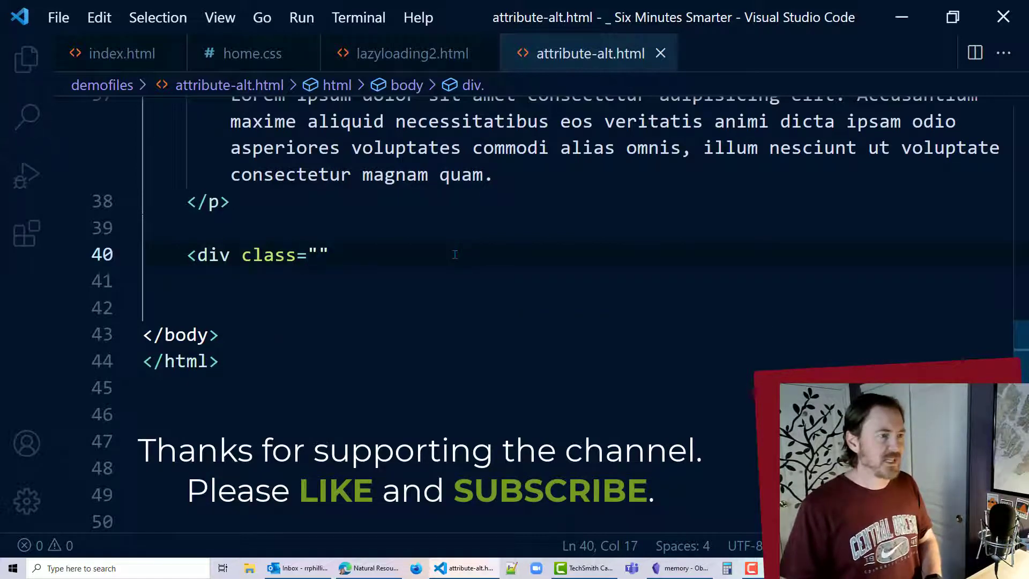
type("img2")
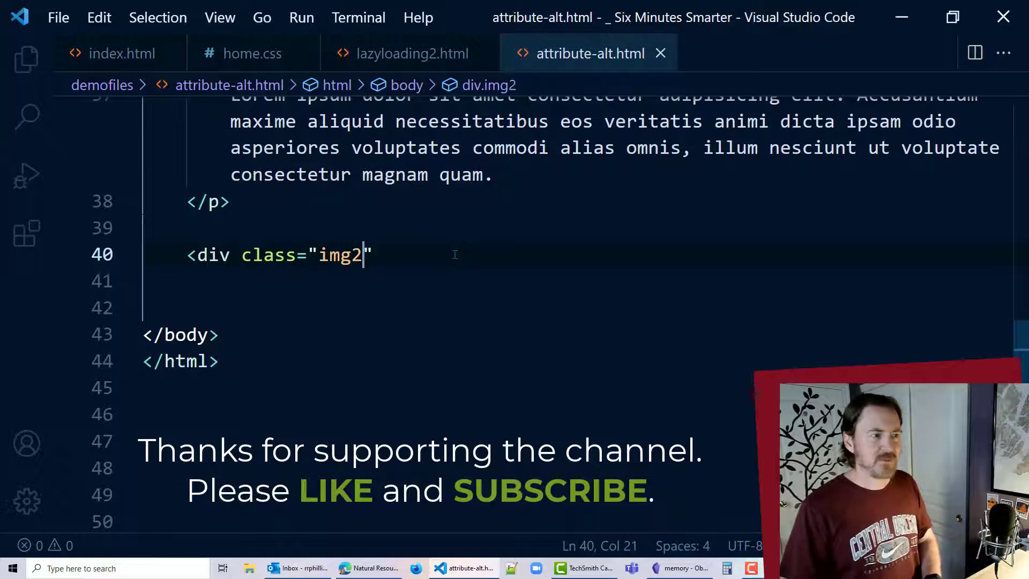
type("\">")
key("Return")
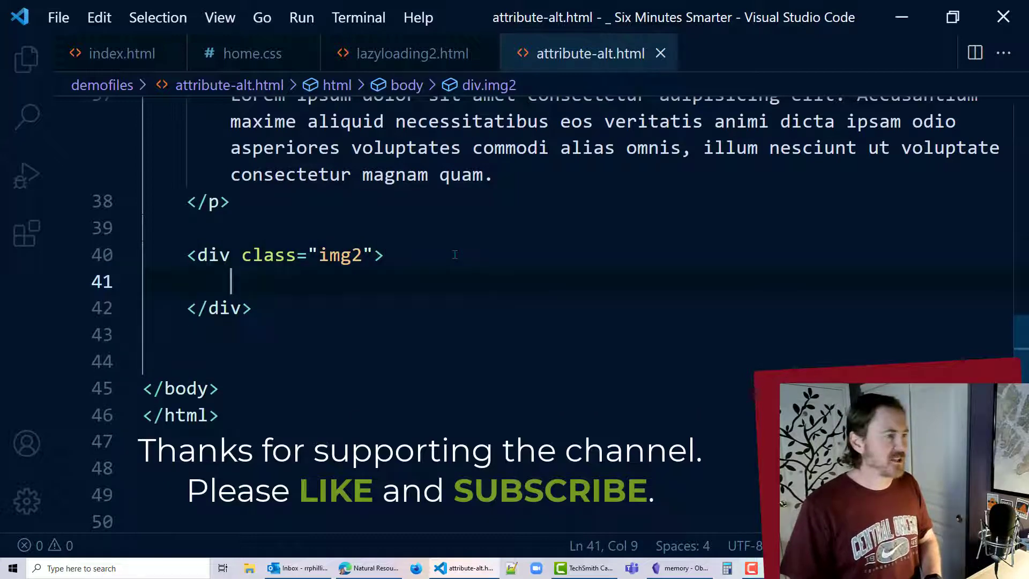
Insert an img tag whose src is the pasted USGS logo URL, then switch to Edge
type("<img ")
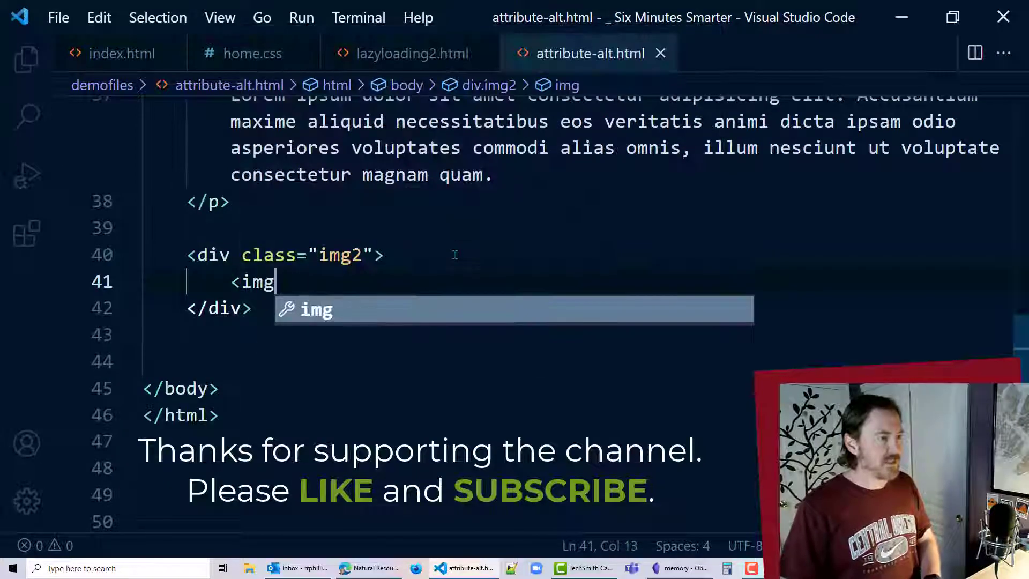
type("src=\"")
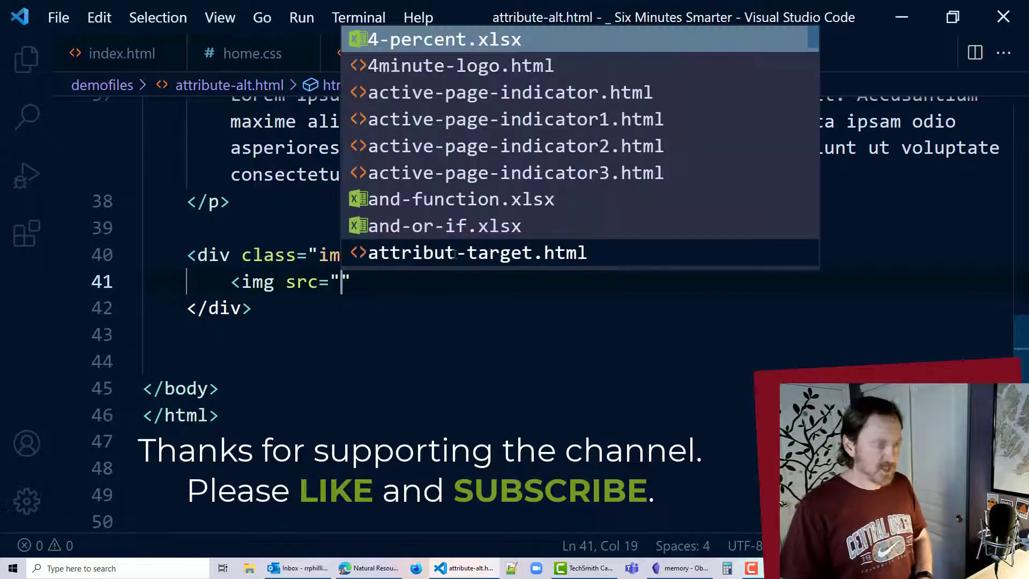
key("ctrl+v")
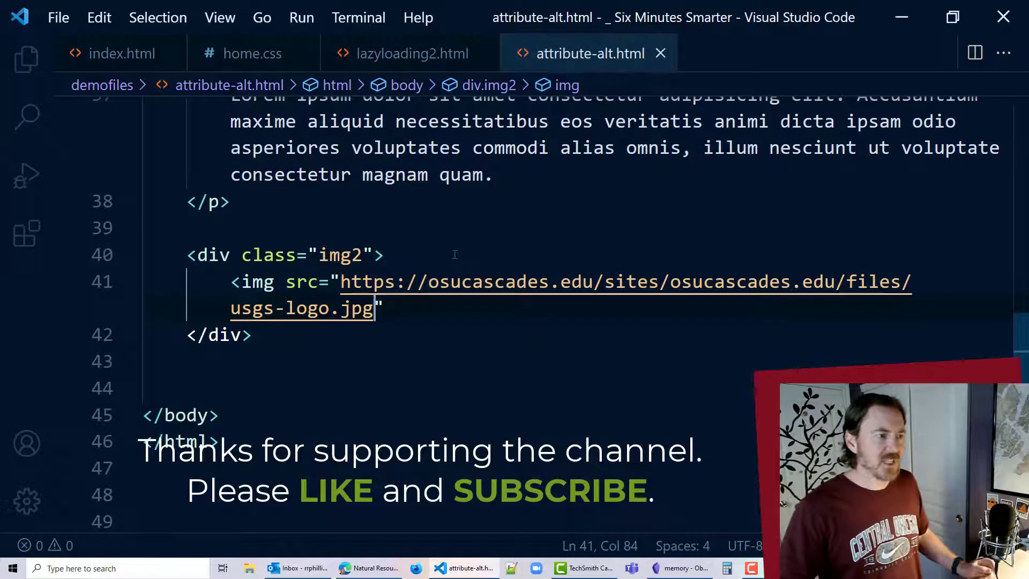
left_click(397, 305)
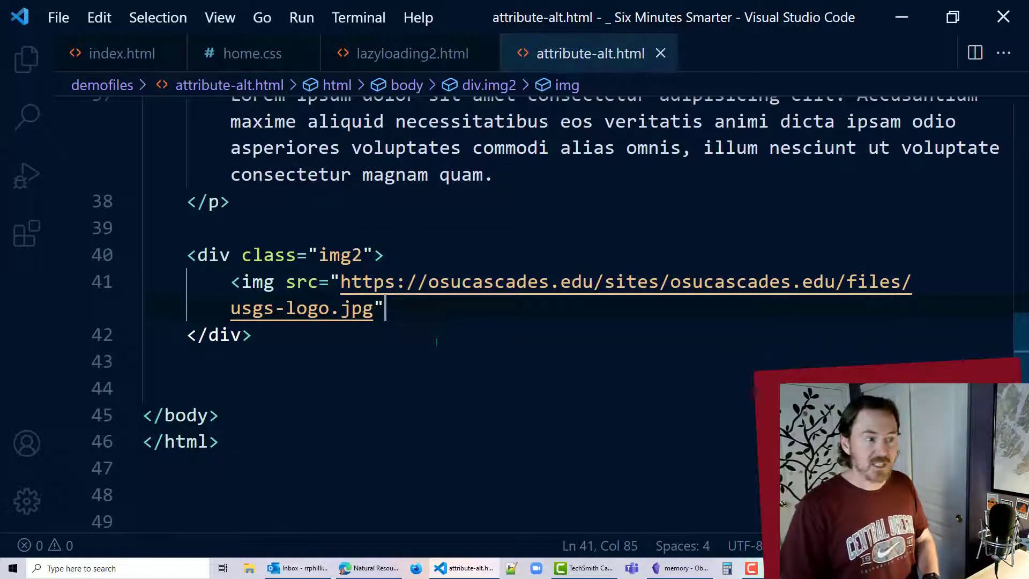
type(">")
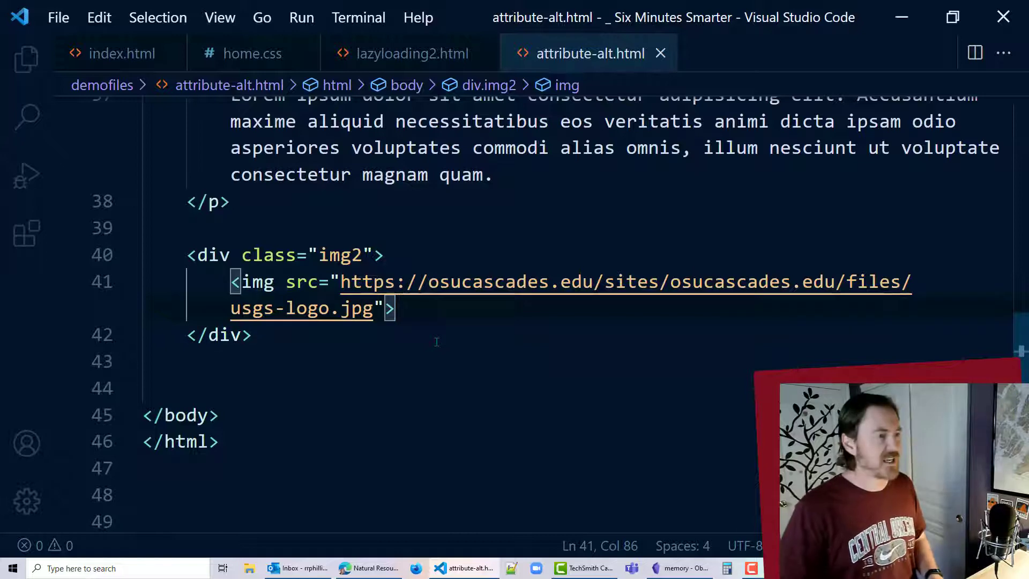
key("alt+Tab")
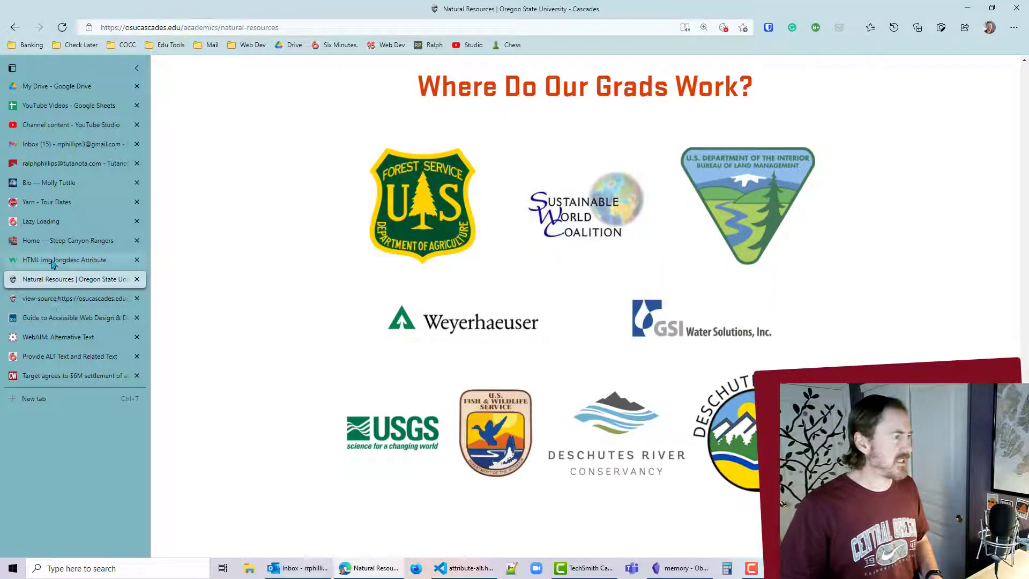
Open the local Provide ALT Text page and check how large the USGS logo renders, then return to VS Code
left_click(86, 357)
scroll(428, 319, "down", 2)
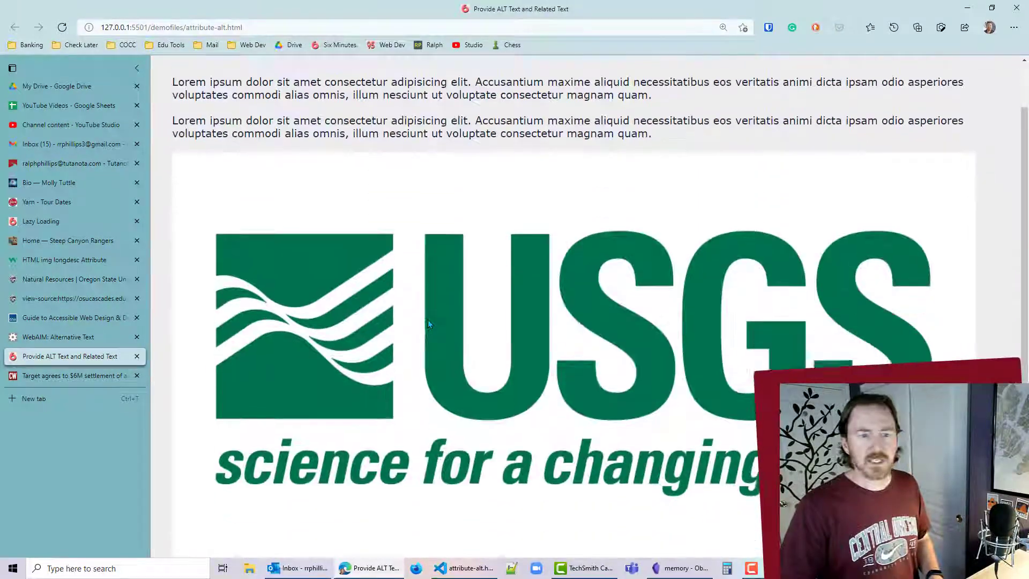
scroll(428, 320, "up", 2)
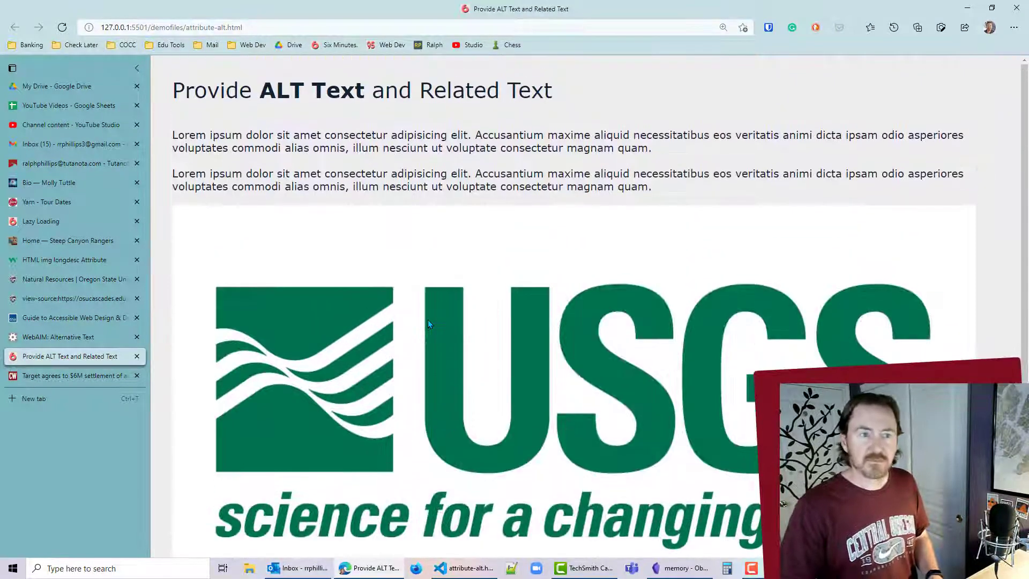
left_click(1014, 27)
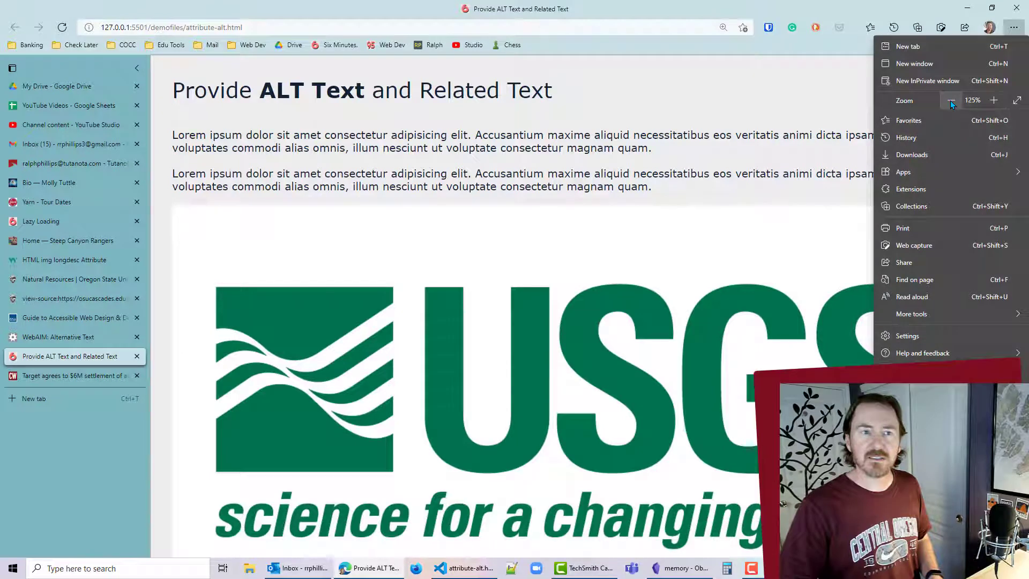
left_click(783, 141)
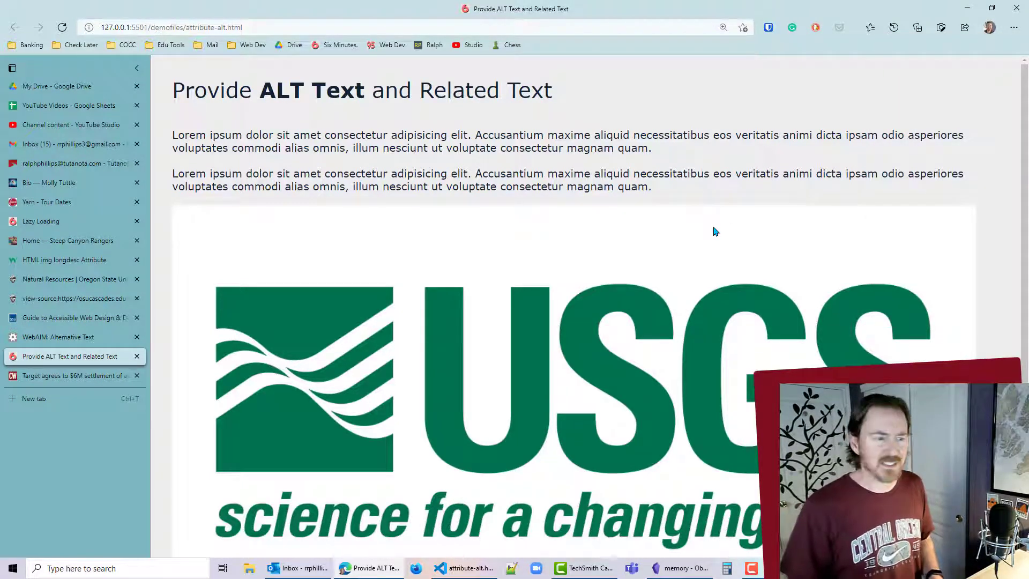
scroll(715, 231, "down", 2)
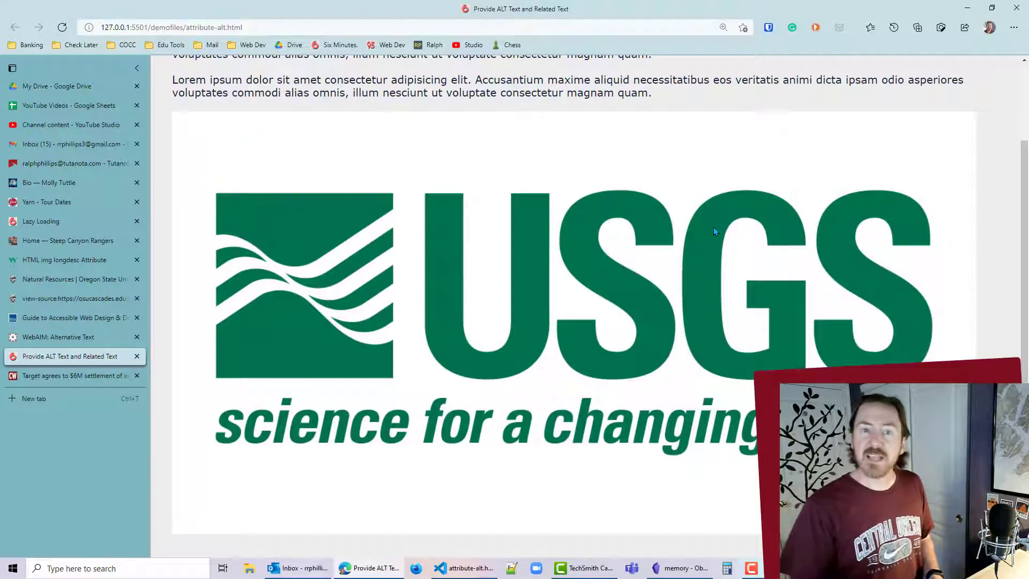
key("alt+Tab")
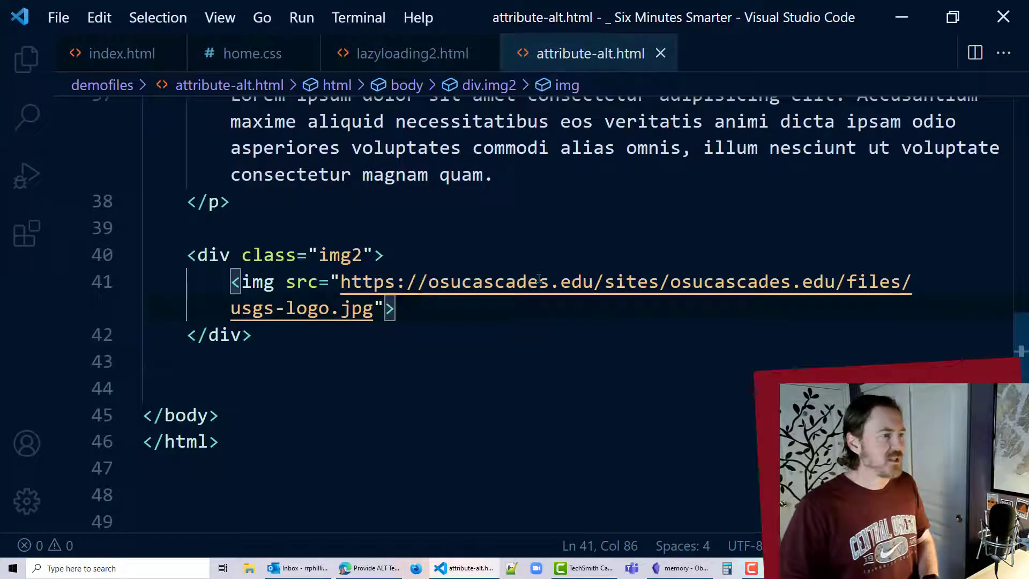
Add a '.img2 img { max-width: 250px; }' rule and check the smaller logo in Edge
scroll(716, 232, "up", 3)
scroll(470, 332, "up", 7)
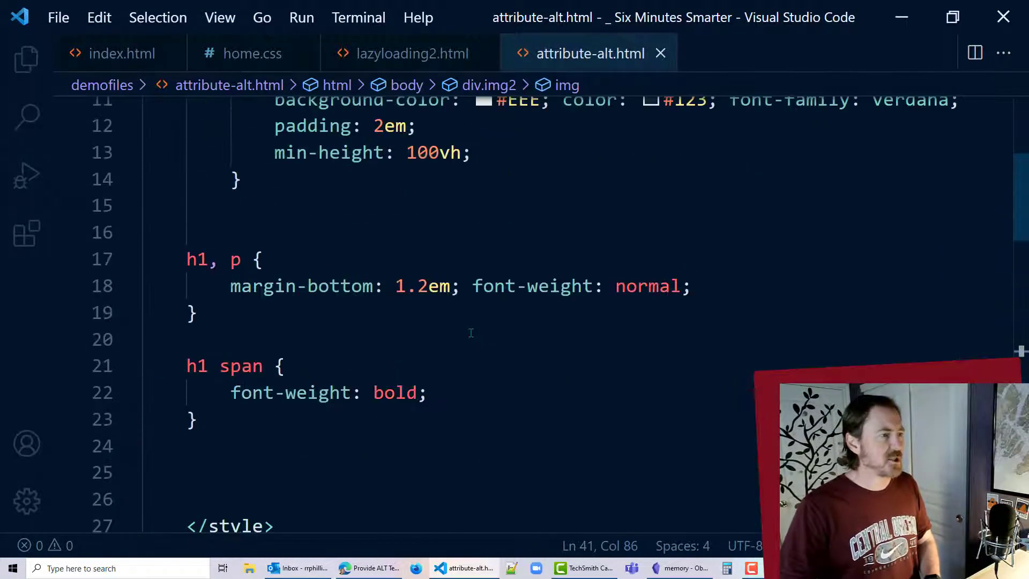
scroll(471, 332, "down", 3)
scroll(424, 317, "down", 1)
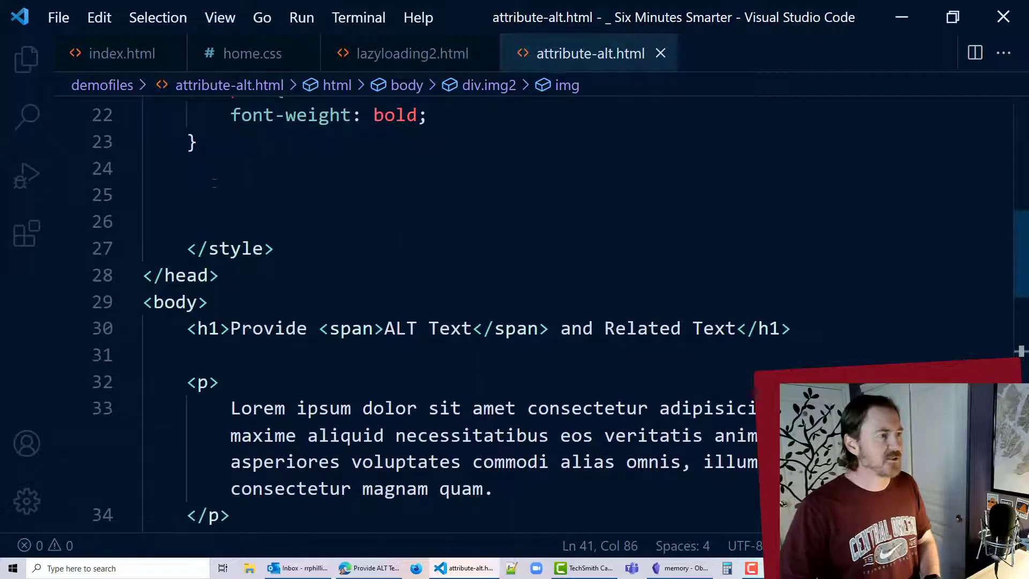
left_click(274, 193)
type(".img")
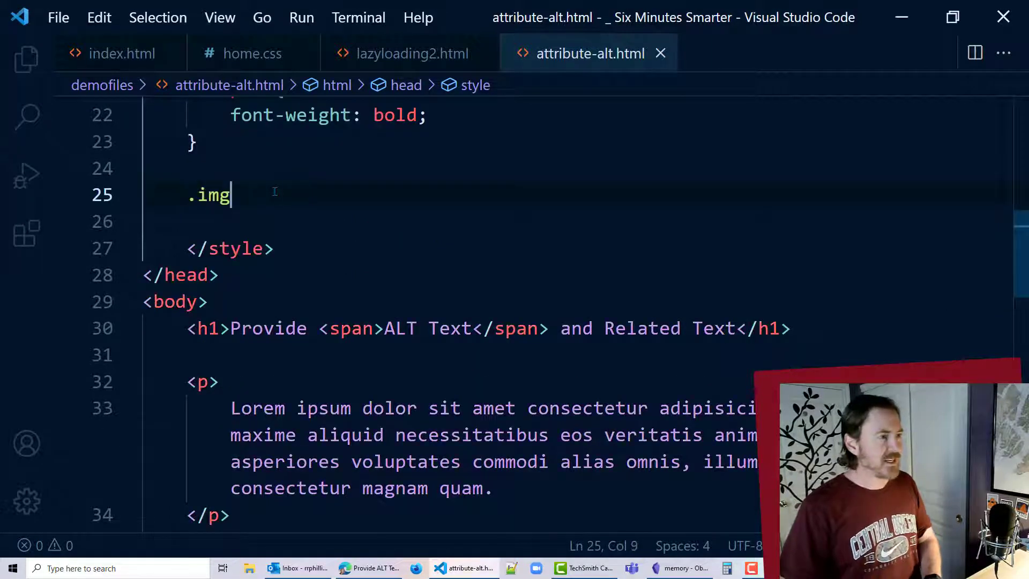
type("2 img {")
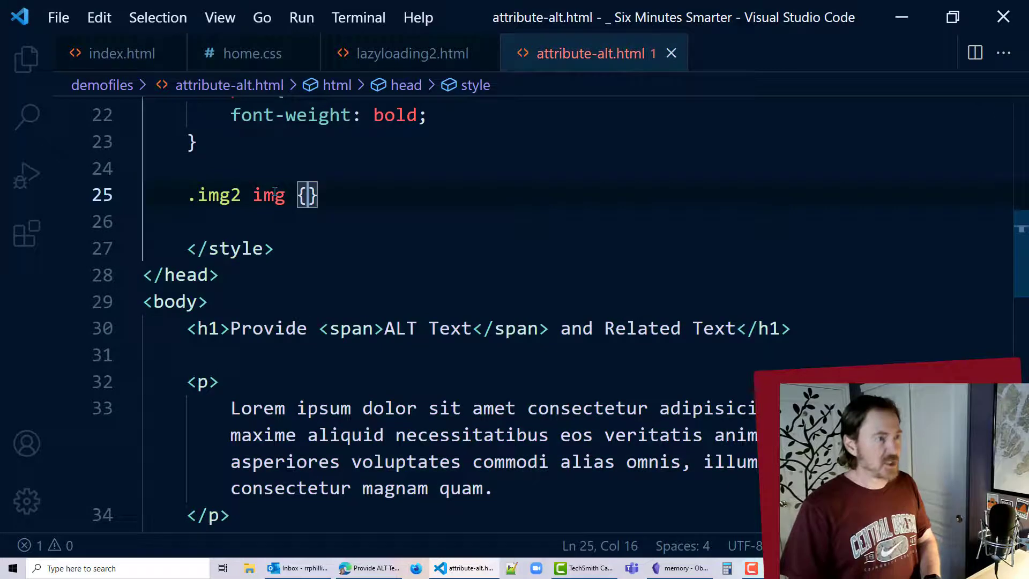
key("Return")
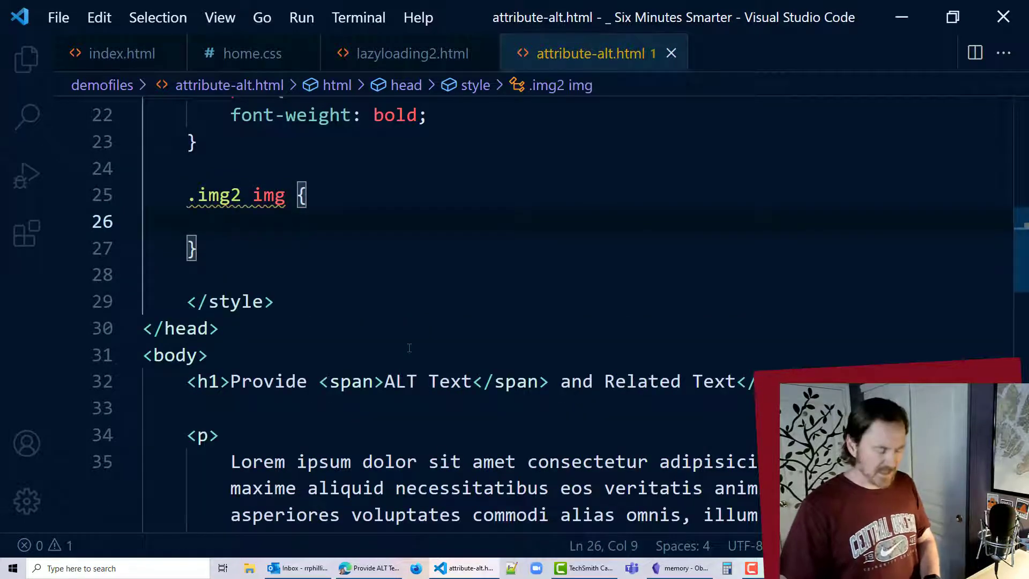
type("max-width: ")
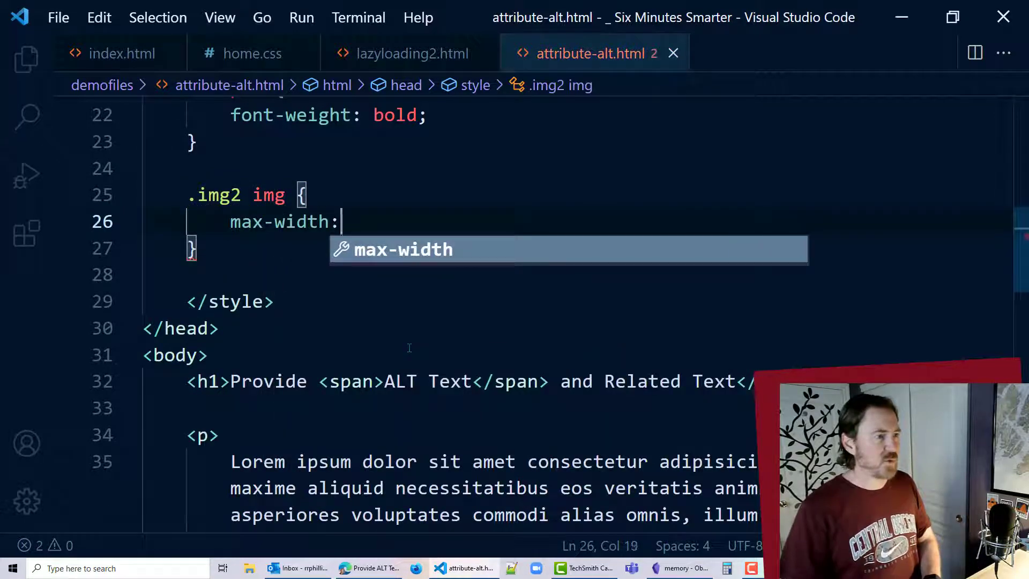
type("250")
key("BackSpace")
type("50px;")
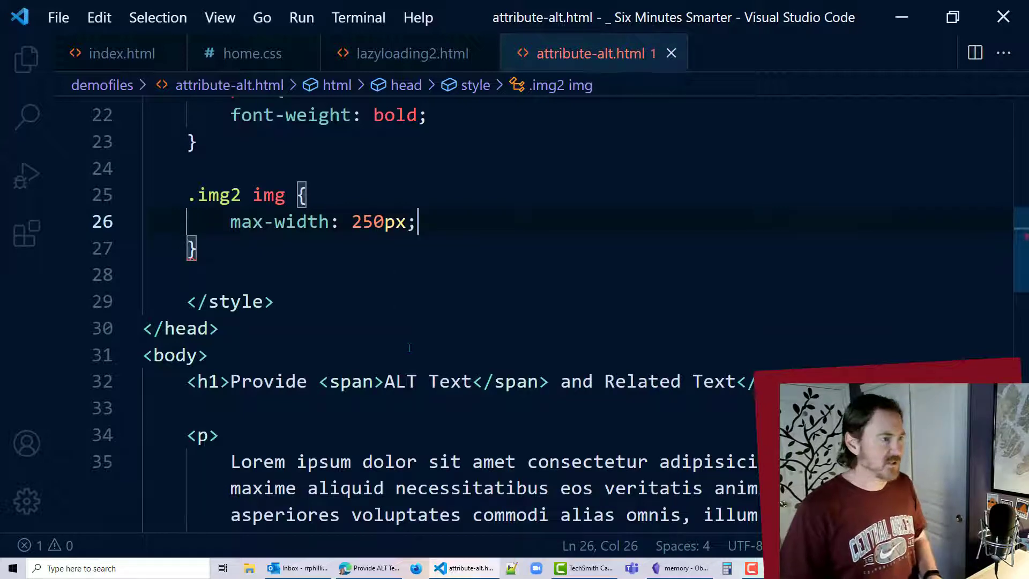
key("alt+Tab")
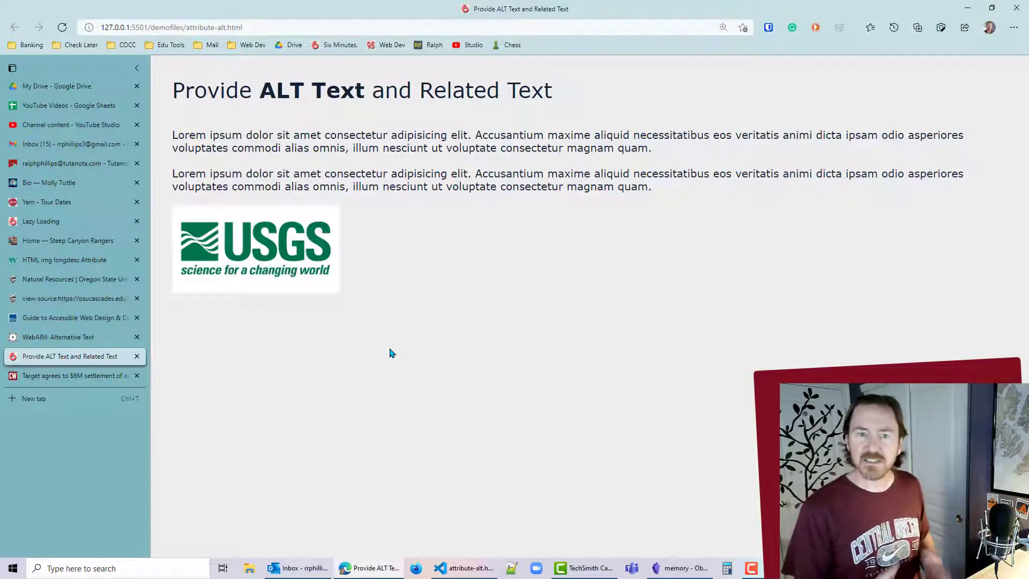
key("alt+Tab")
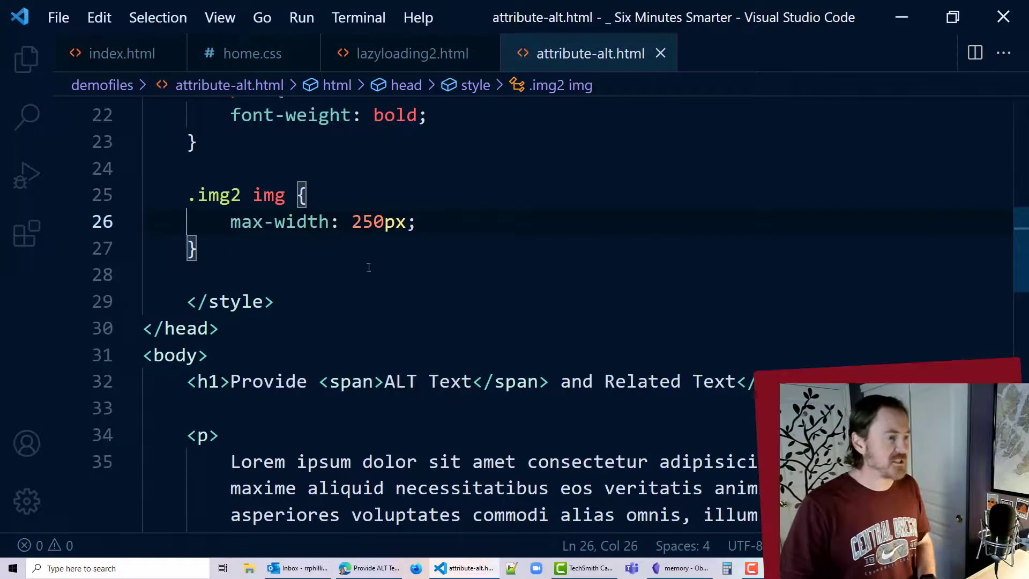
scroll(423, 331, "down", 5)
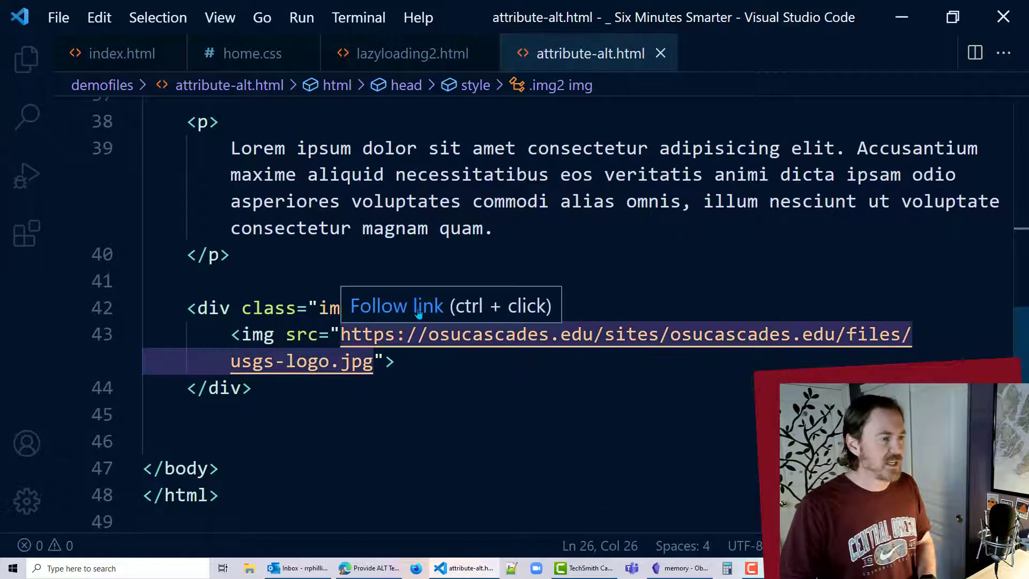
Wrap the USGS logo img in <a href="#"> and add alt="US Geological Survey"
left_click(433, 313)
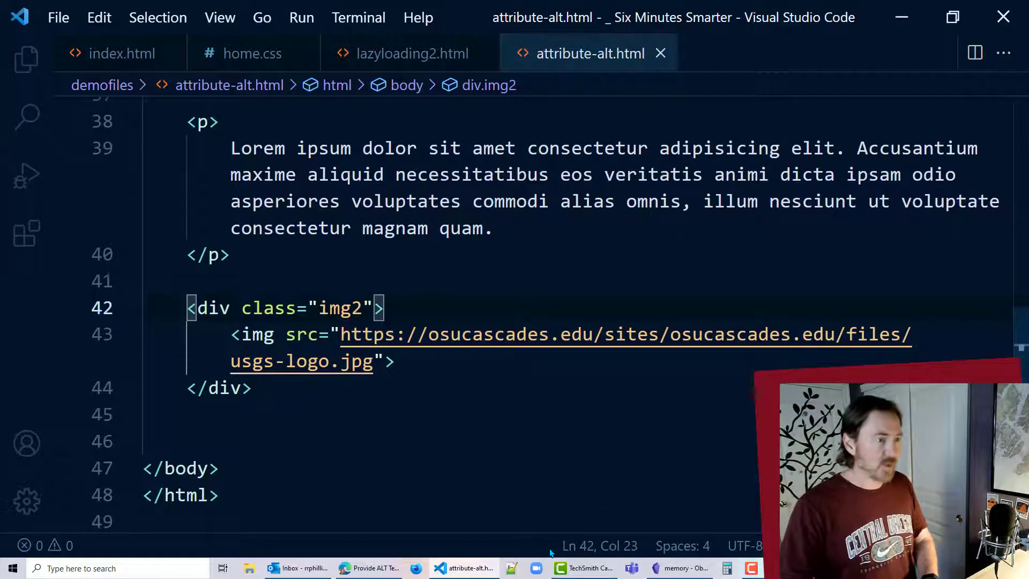
key("Return")
type("<a href=")
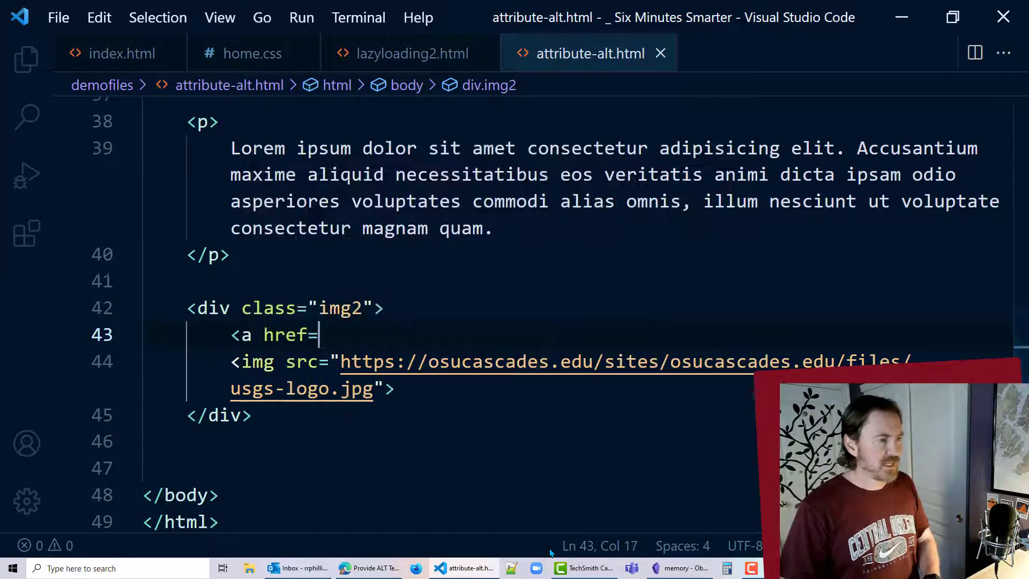
type("\"#\"></a>")
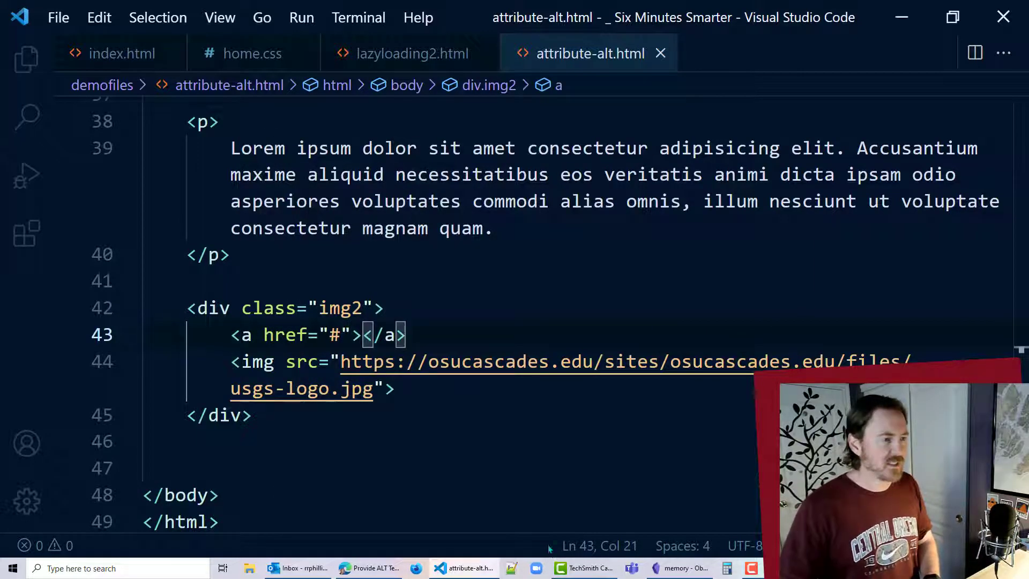
left_click_drag(363, 335, 396, 390)
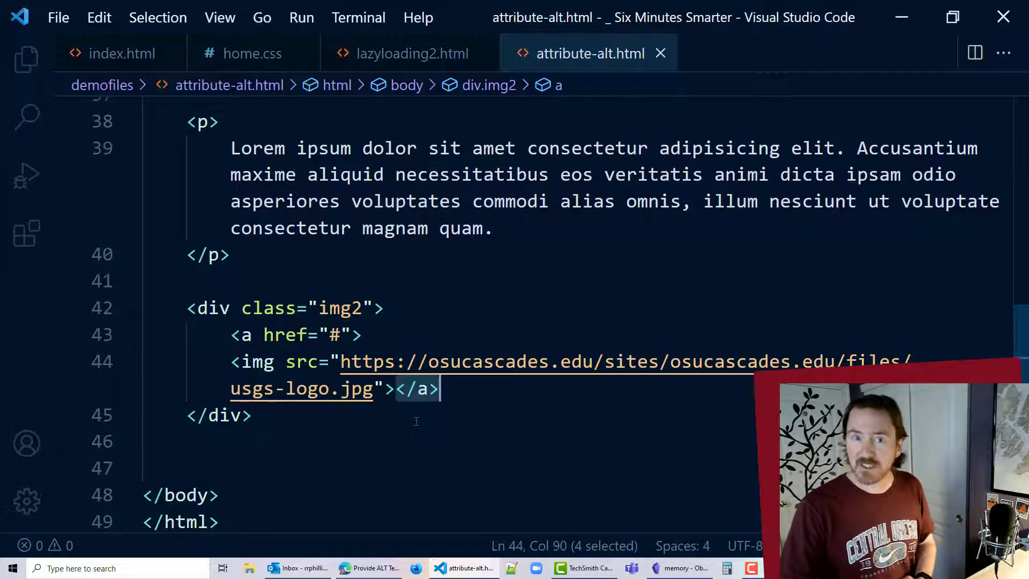
scroll(398, 327, "down", 2)
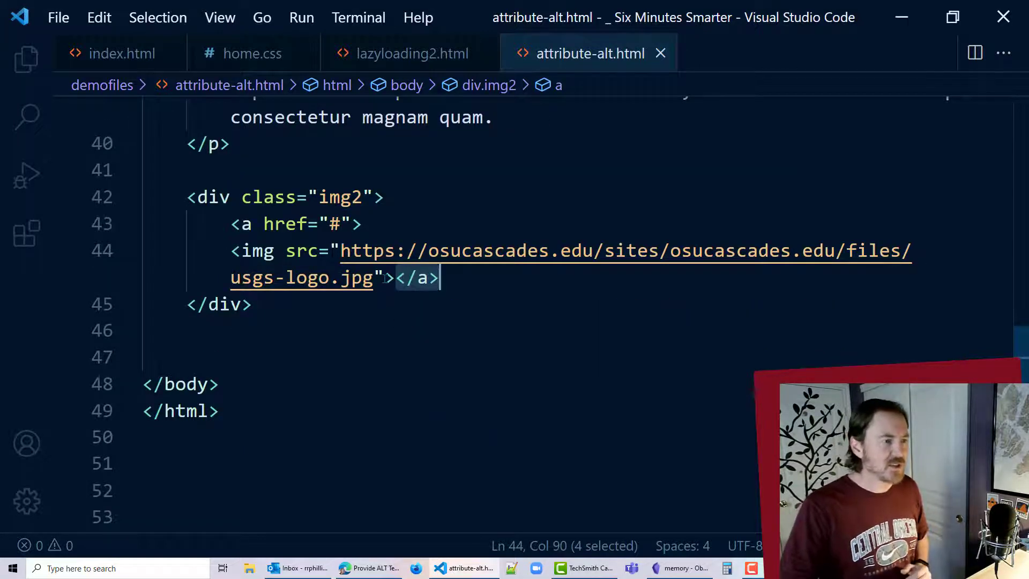
key("Left")
key("Left")
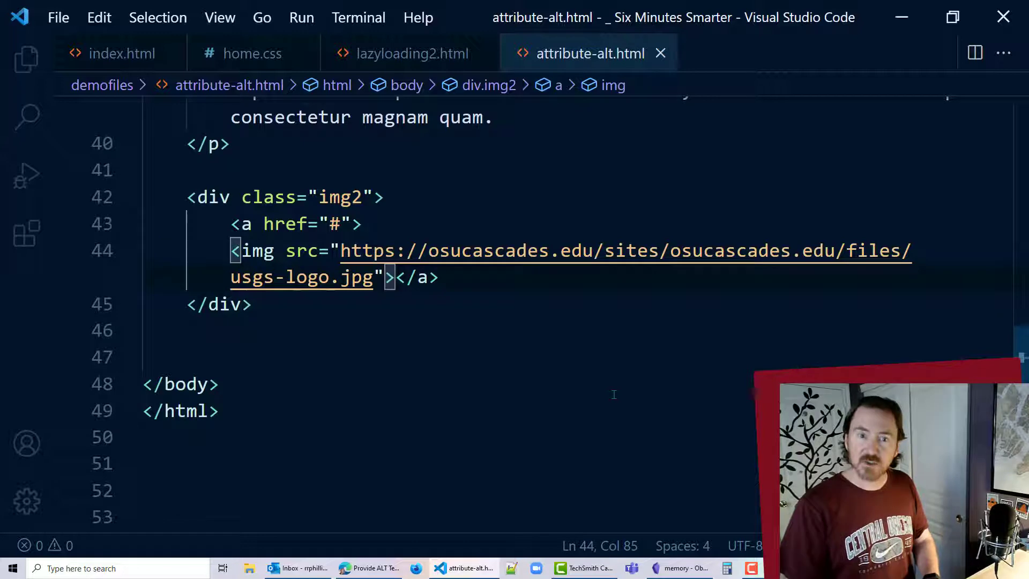
type("alt=\"")
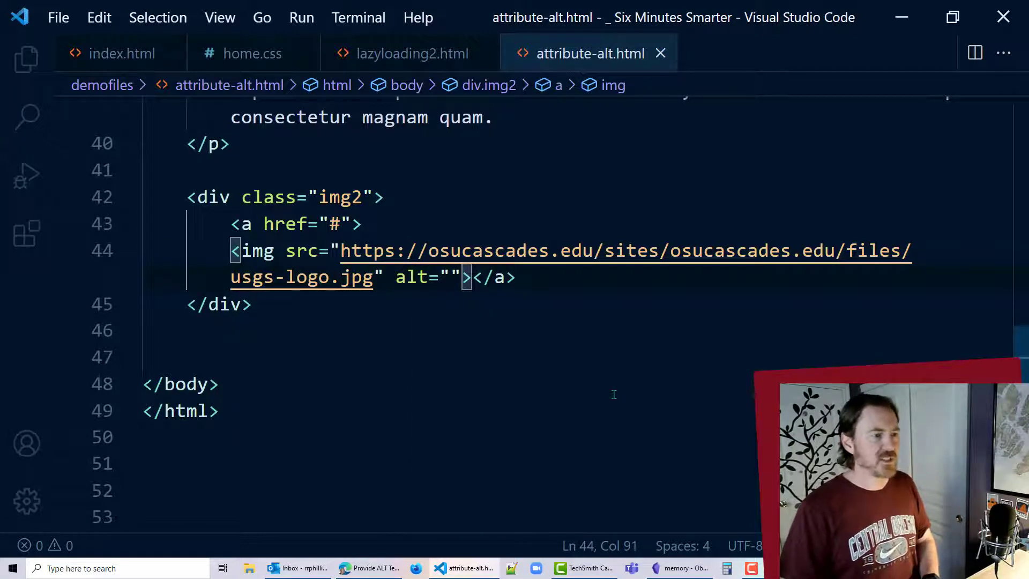
type("US Geol")
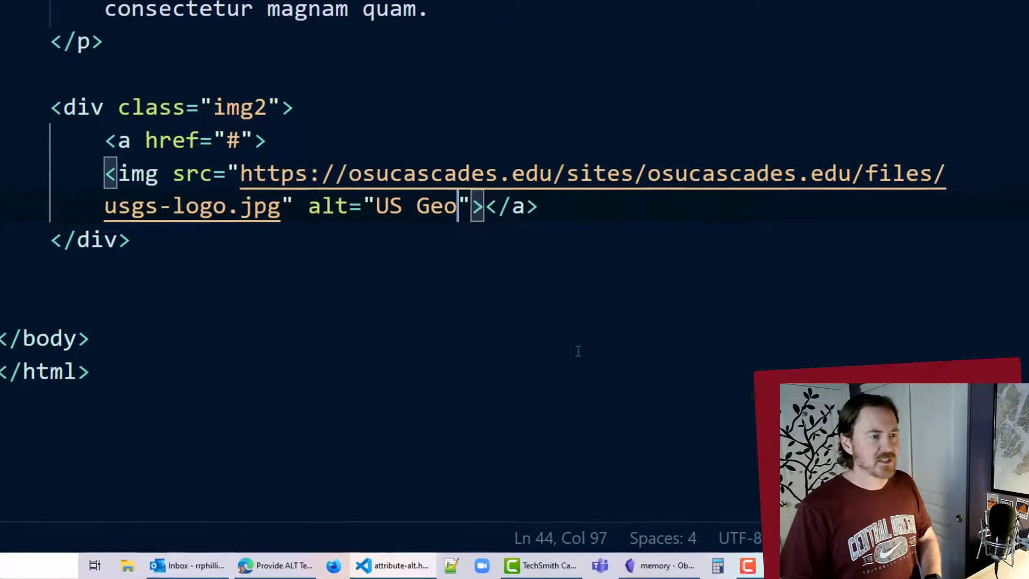
type("ogical S")
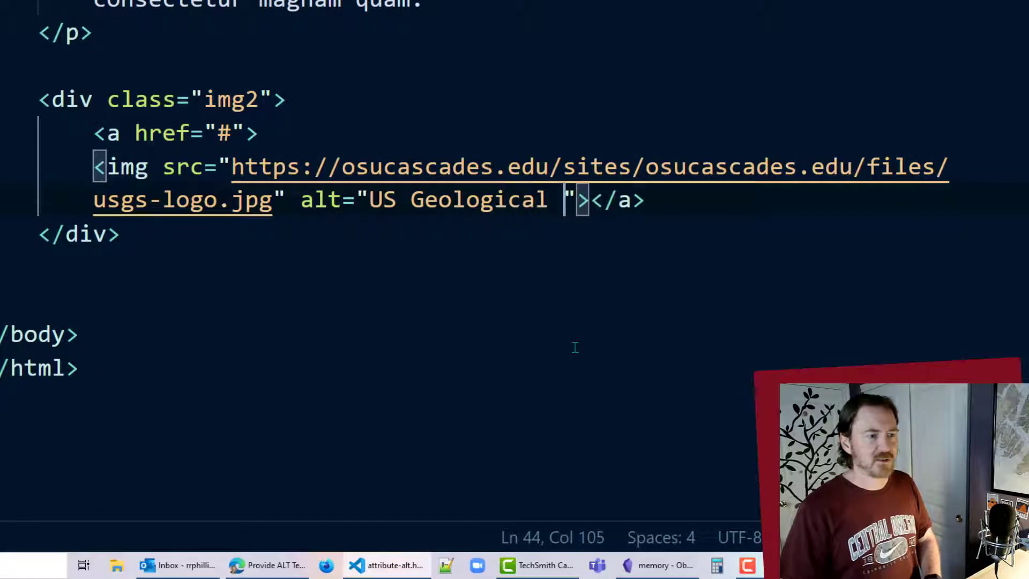
type("urvey")
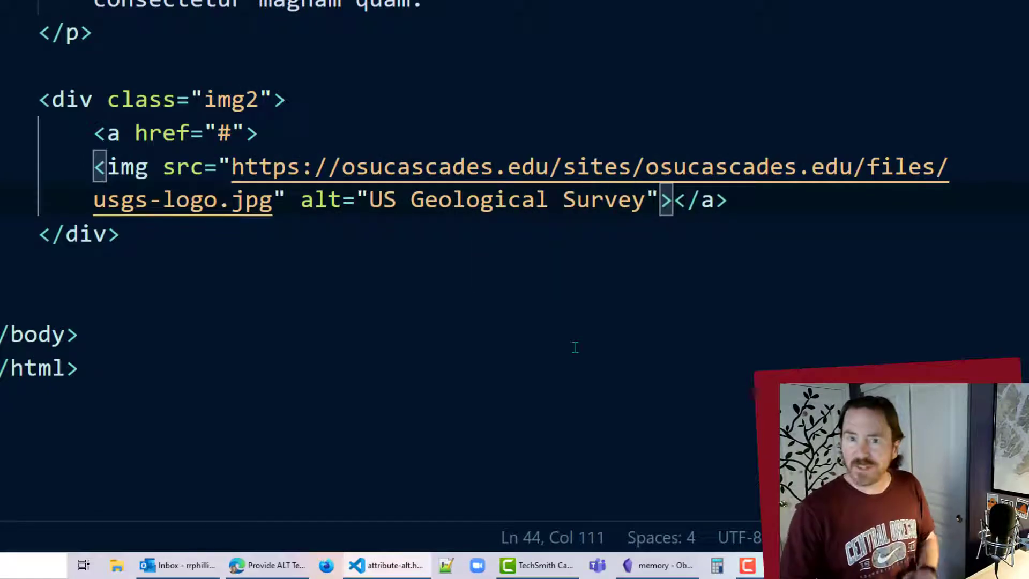
left_click(760, 198)
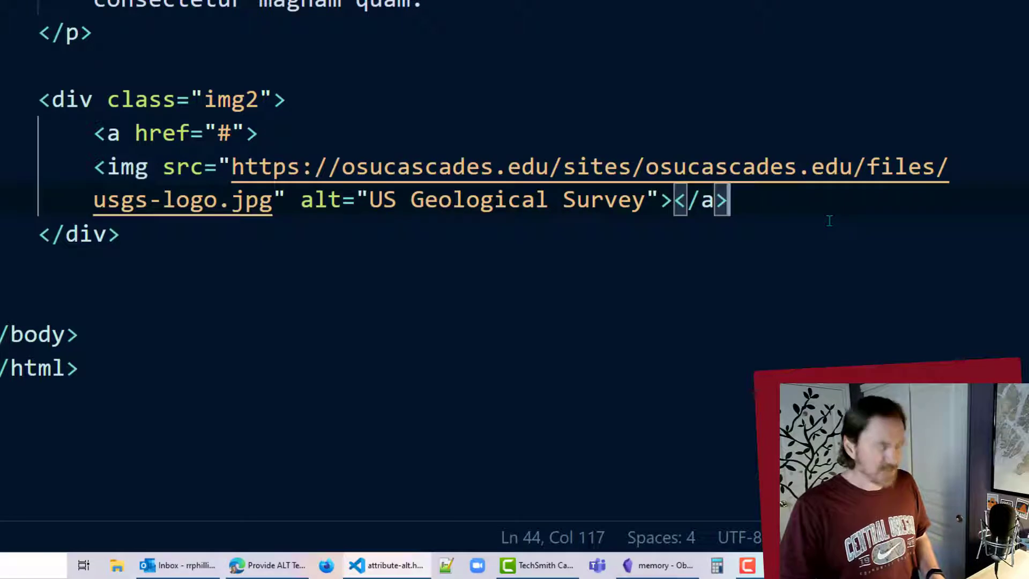
Check the clickable, left-aligned USGS logo in Edge, then return to its markup
key("alt+Tab")
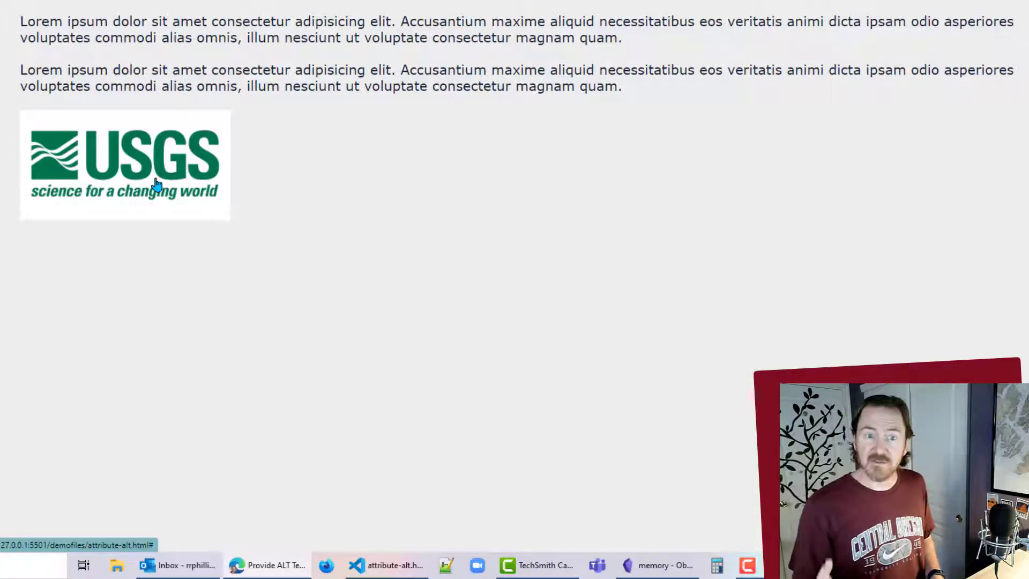
key("alt+Tab")
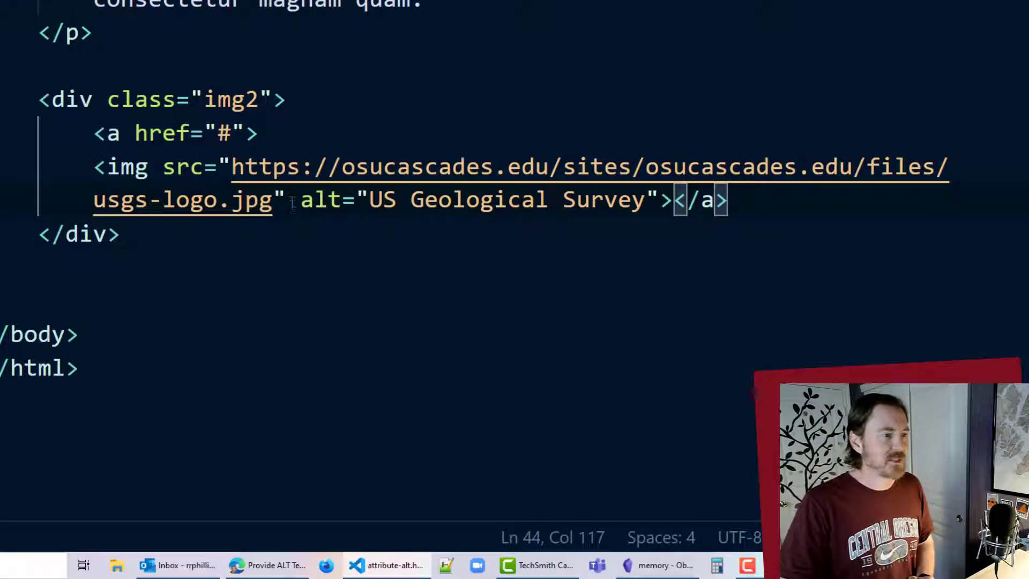
Insert <br> and the caption 'US Geological Survey' before the closing </a> tag
left_click_drag(300, 199, 662, 200)
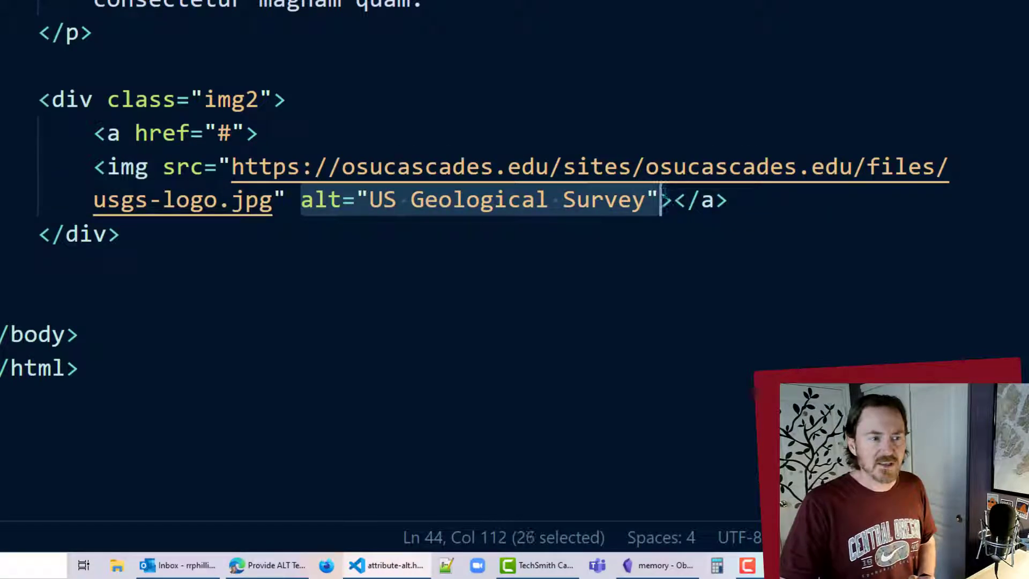
left_click(761, 202)
left_click(673, 203)
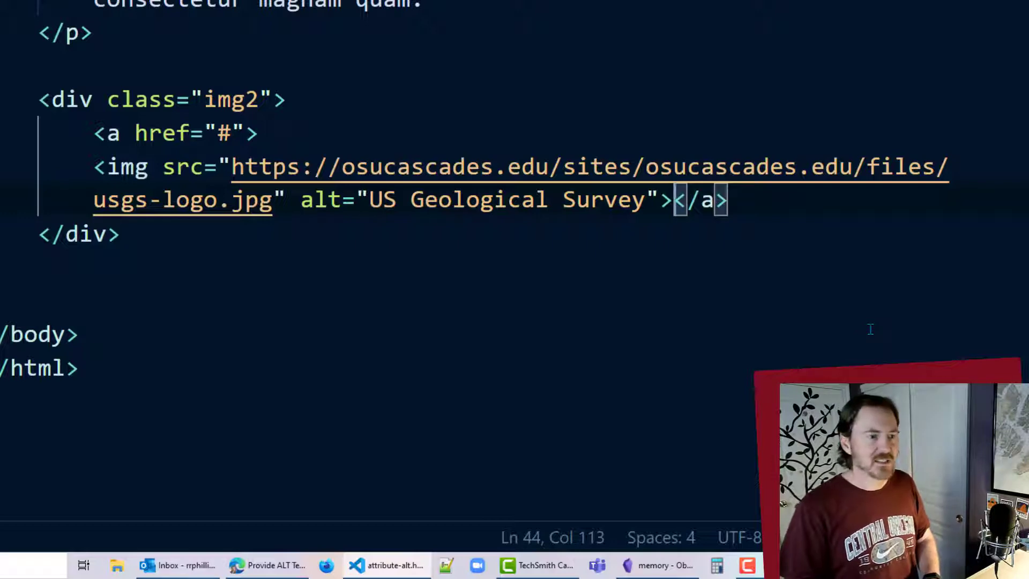
type("<br>")
key("Return")
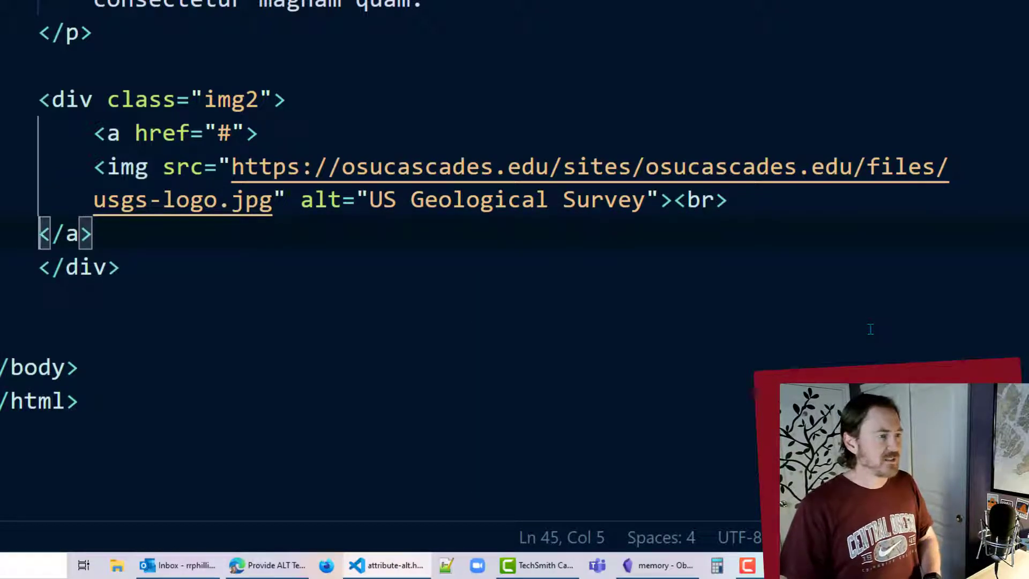
type("US Geo")
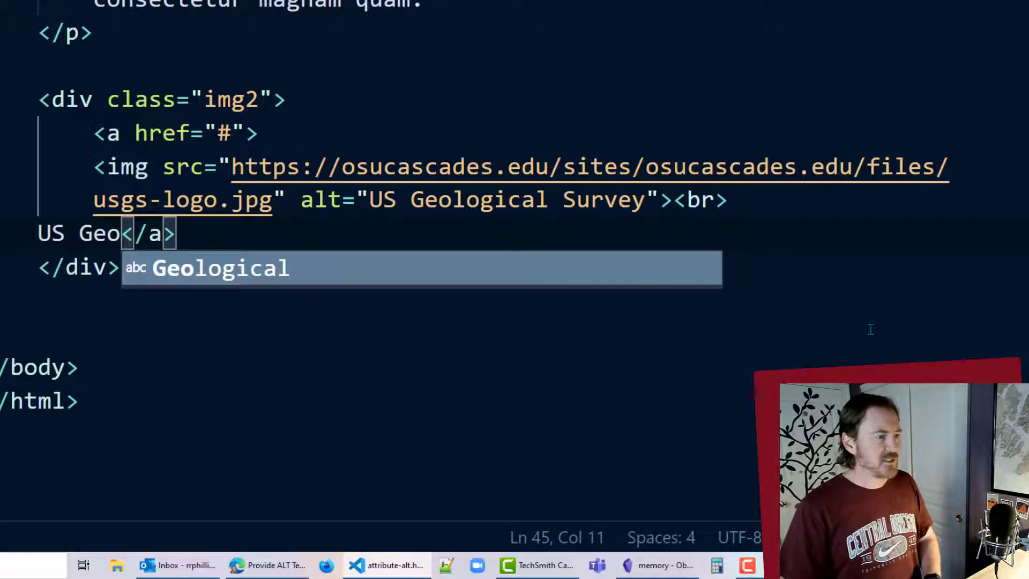
type("logical Surv")
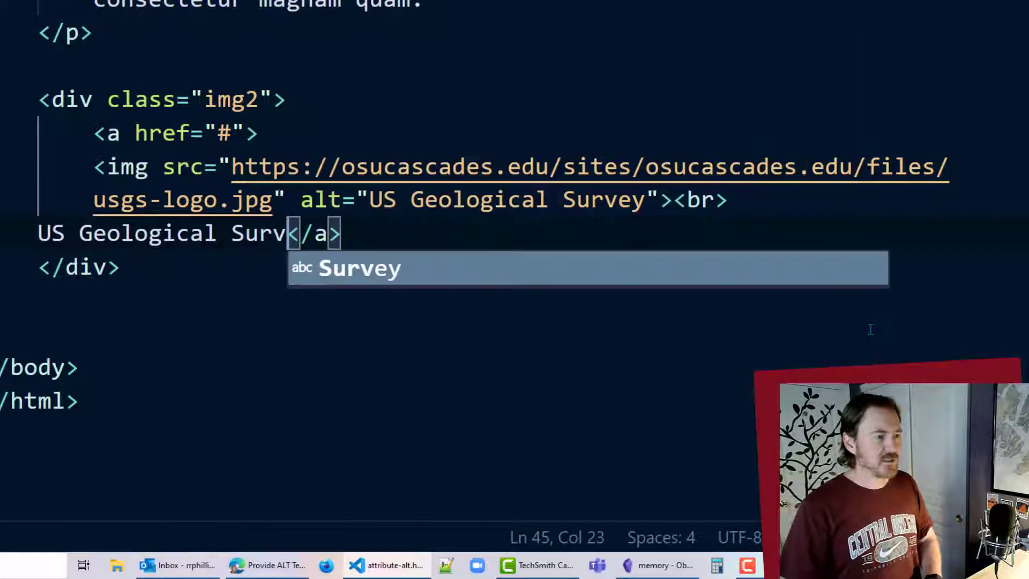
type("ey")
key("alt+Tab")
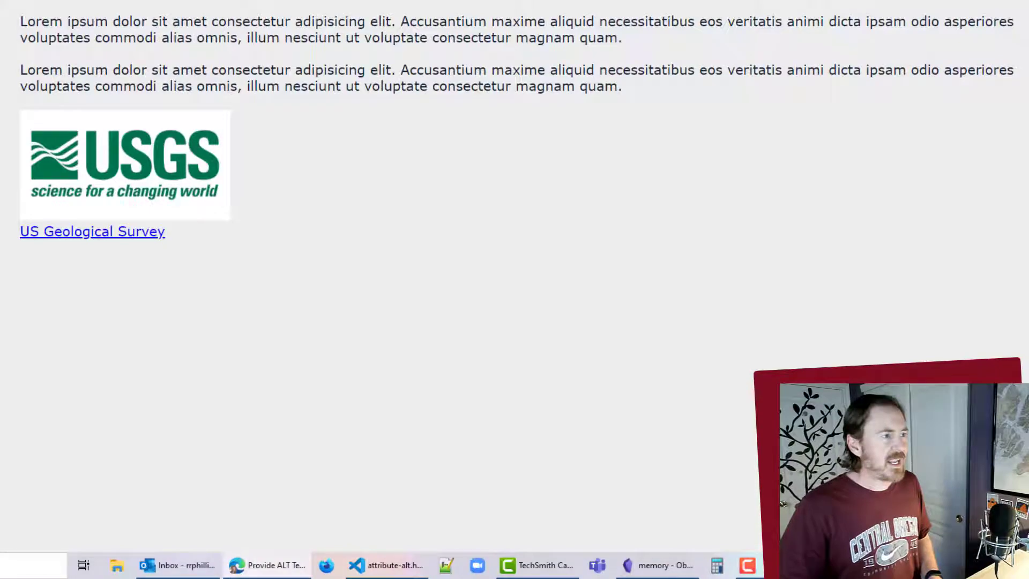
key("alt+Tab")
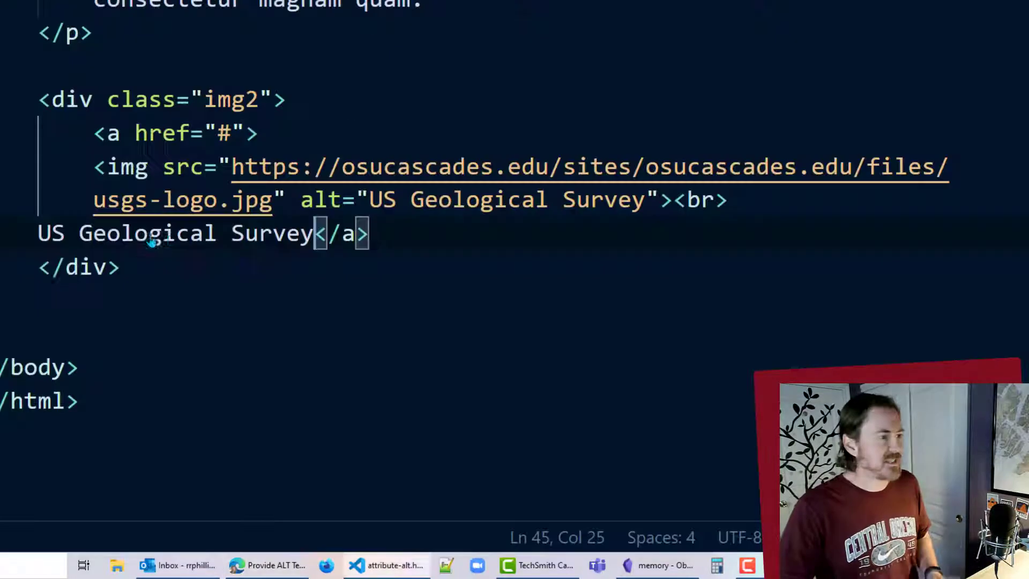
Start a new .img2 rule below the .img2 img rule in the style block
scroll(256, 276, "up", 3)
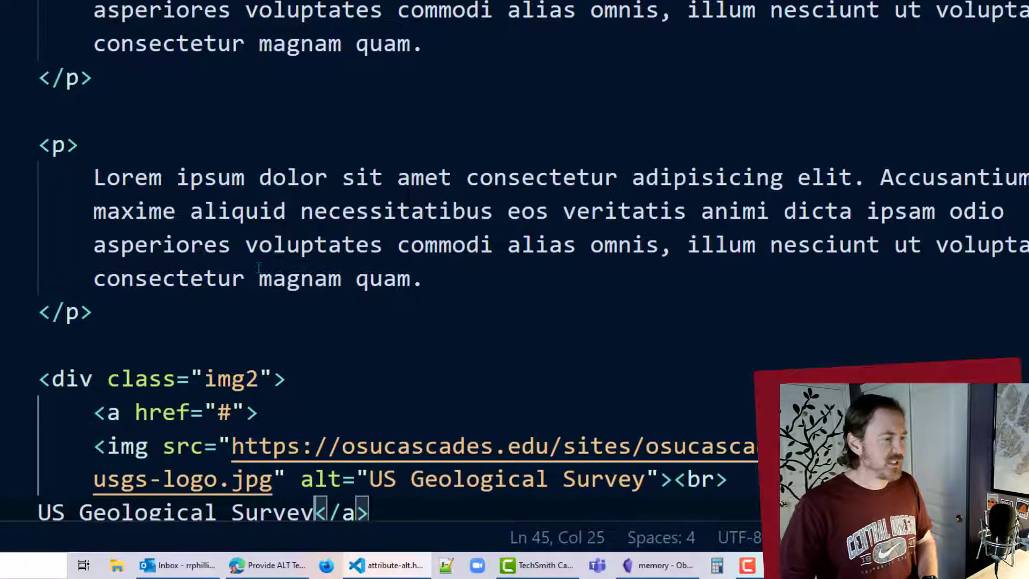
scroll(258, 268, "up", 6)
scroll(258, 268, "down", 3)
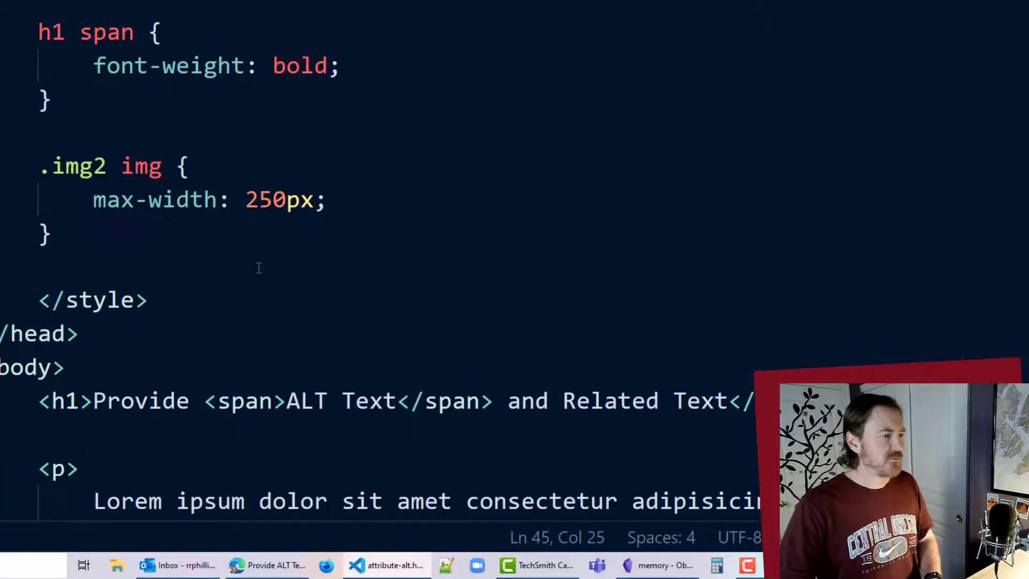
left_click(135, 29)
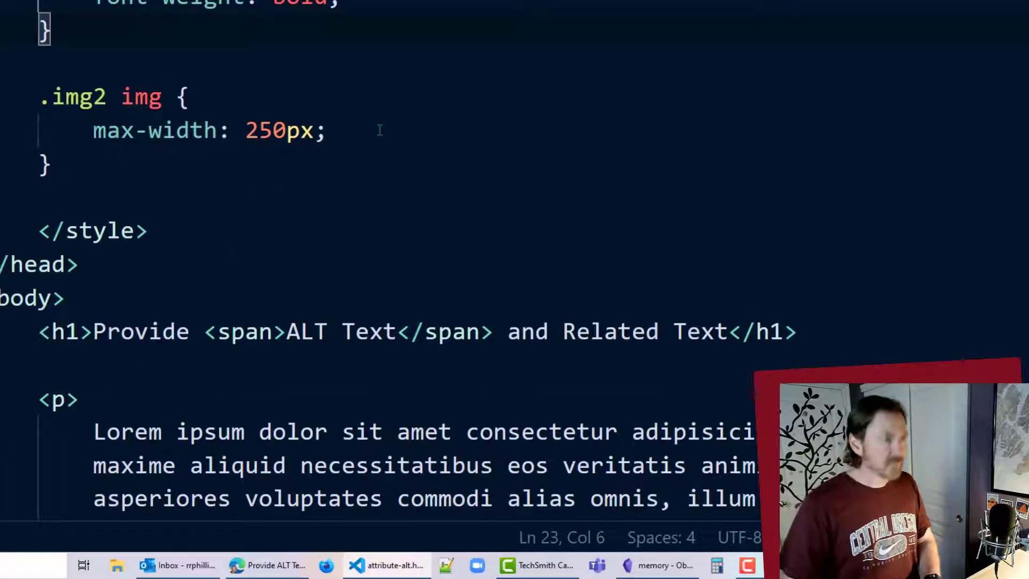
key("Down")
key("Down")
key("Down")
key("Down")
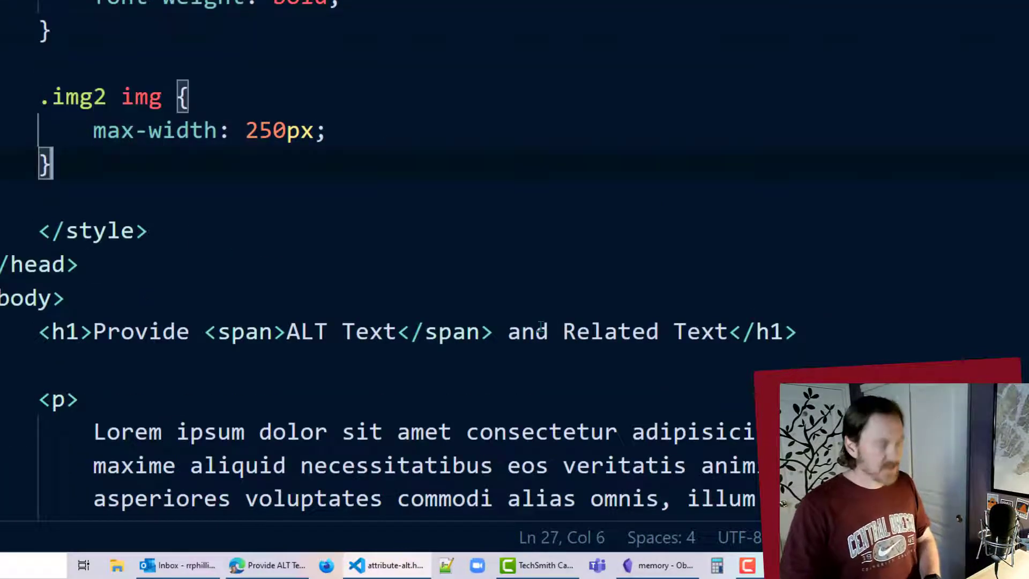
key("Return")
key("Return")
type(".img 2")
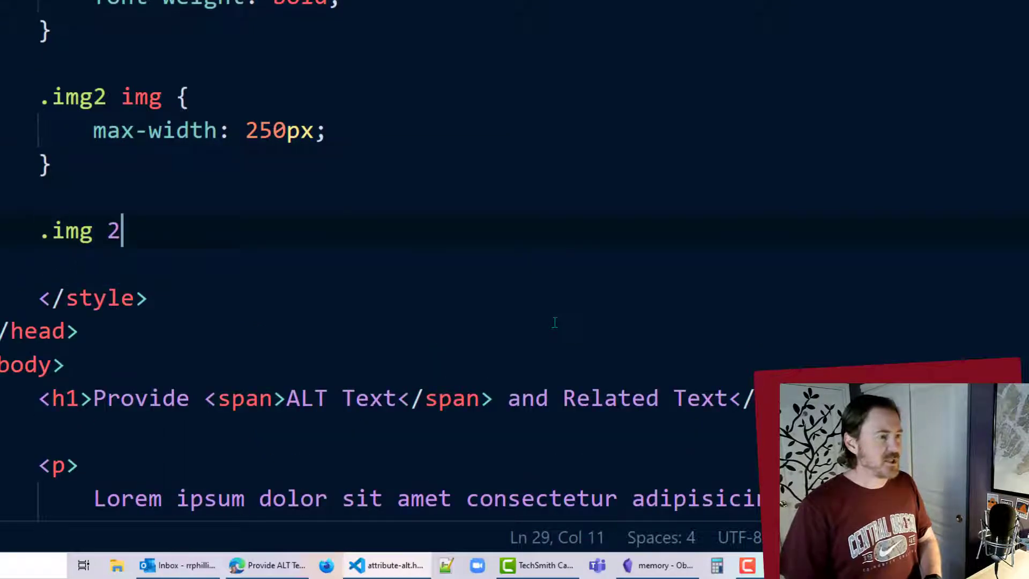
key("BackSpace")
key("BackSpace")
type("2")
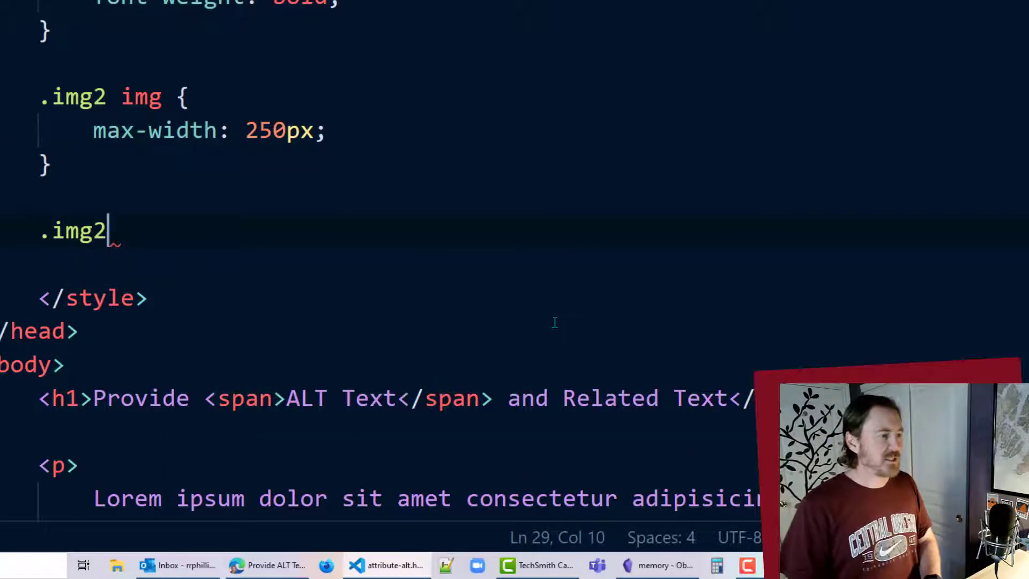
type(" {")
key("Return")
scroll(325, 265, "down", 2)
Give the .img2 rule text-align: center and font-size: 9pt, then preview in Edge
type("tex")
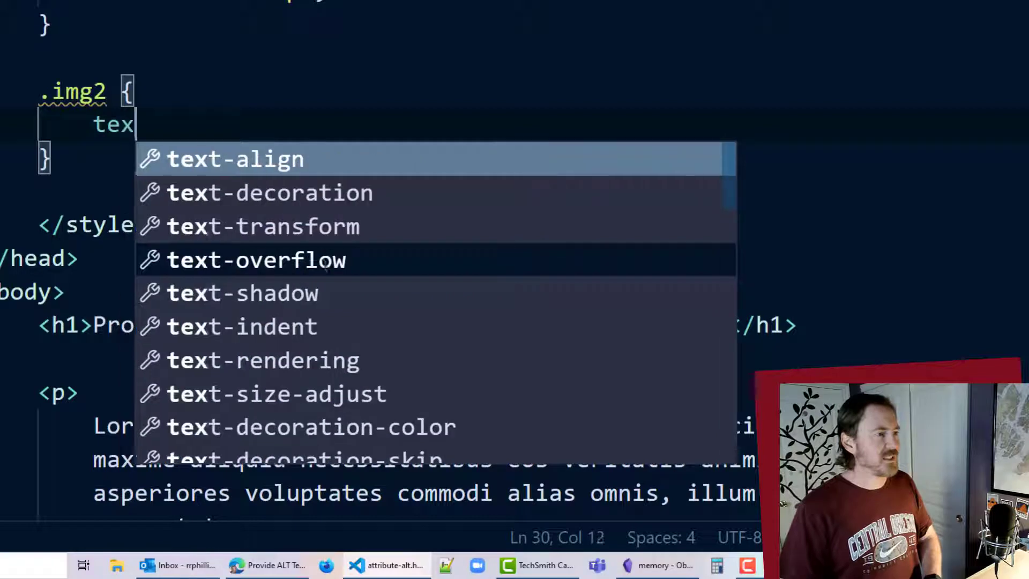
type("t-align: center")
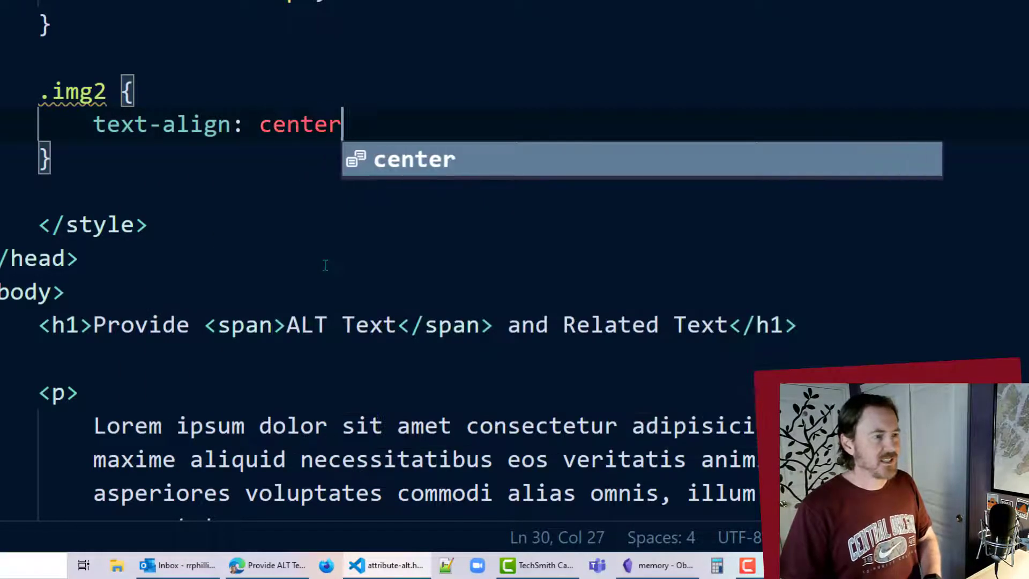
type(";")
key("Return")
type("font-size")
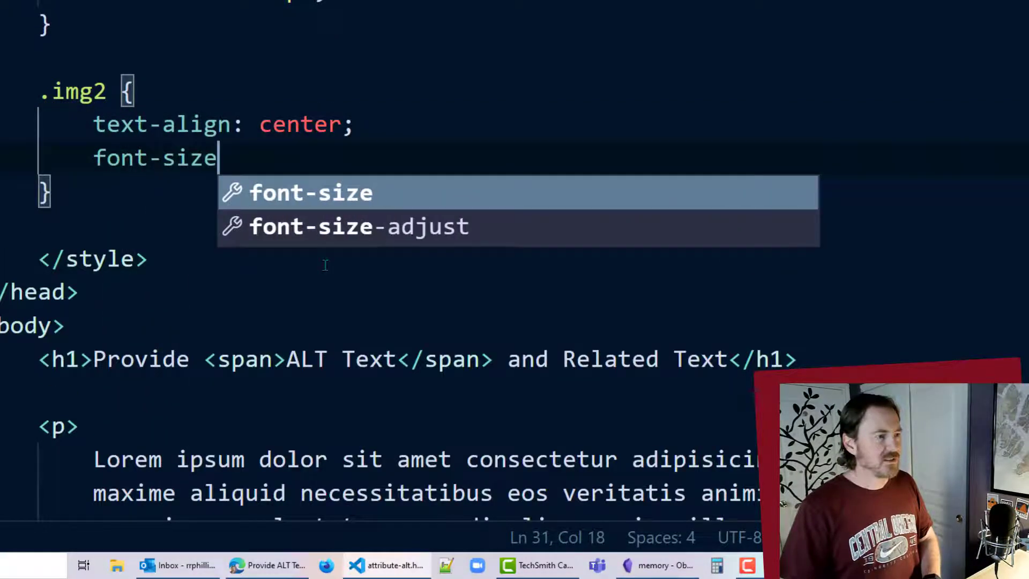
type(": 9pt;")
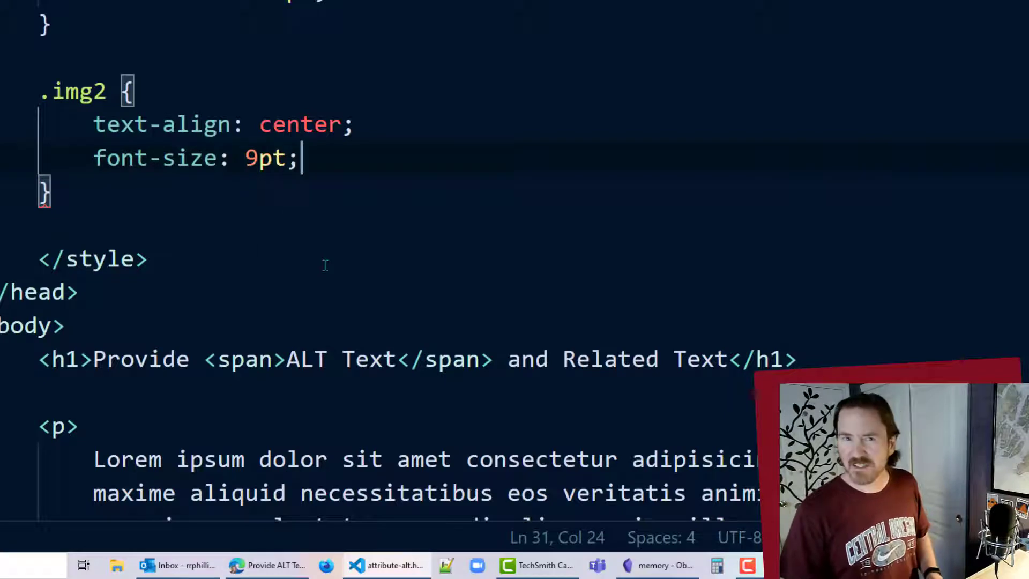
key("alt+Tab")
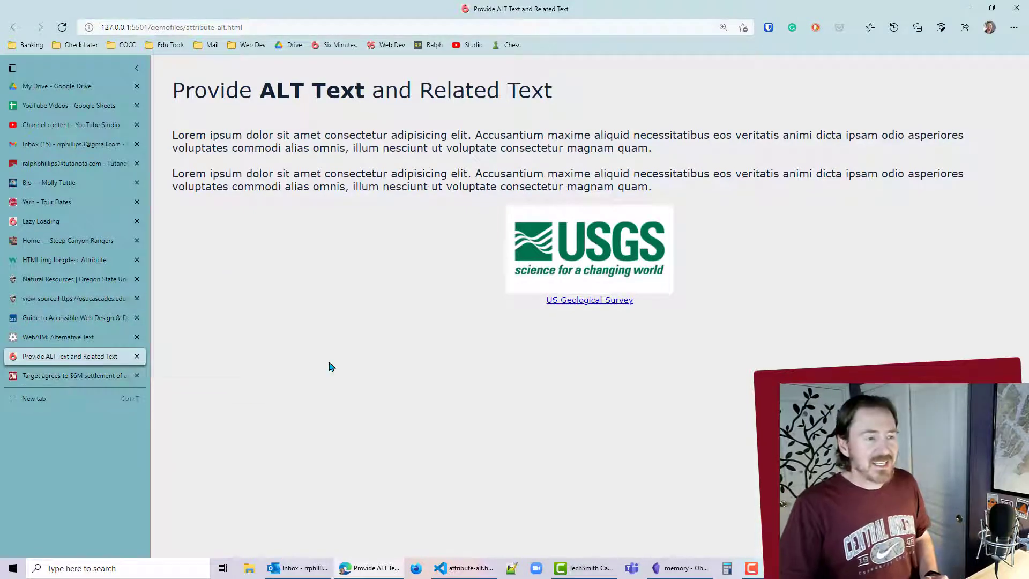
Return to VS Code after seeing the centred logo and 9pt caption link in Edge
left_click(464, 568)
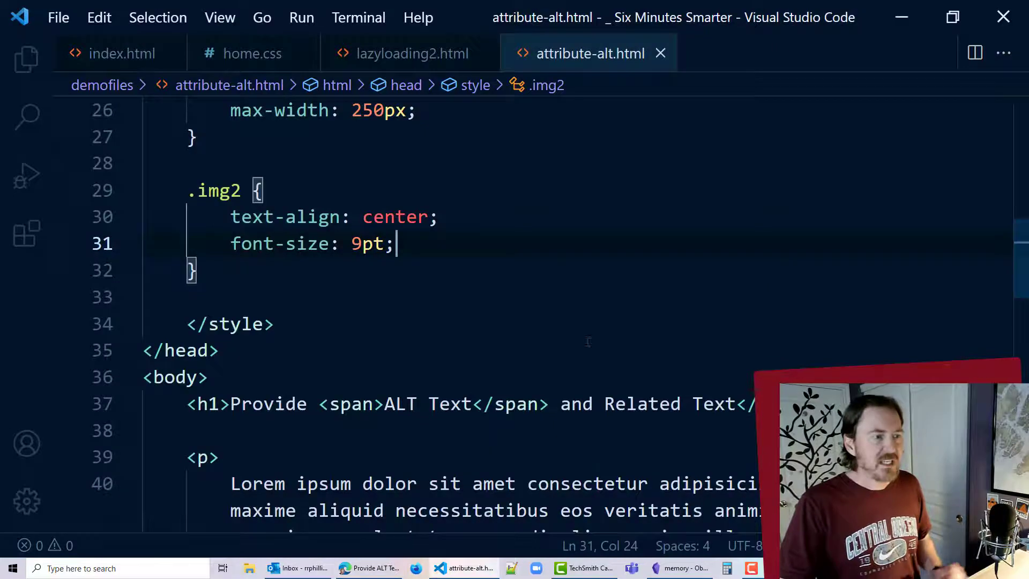
scroll(501, 249, "down", 3)
scroll(502, 248, "down", 5)
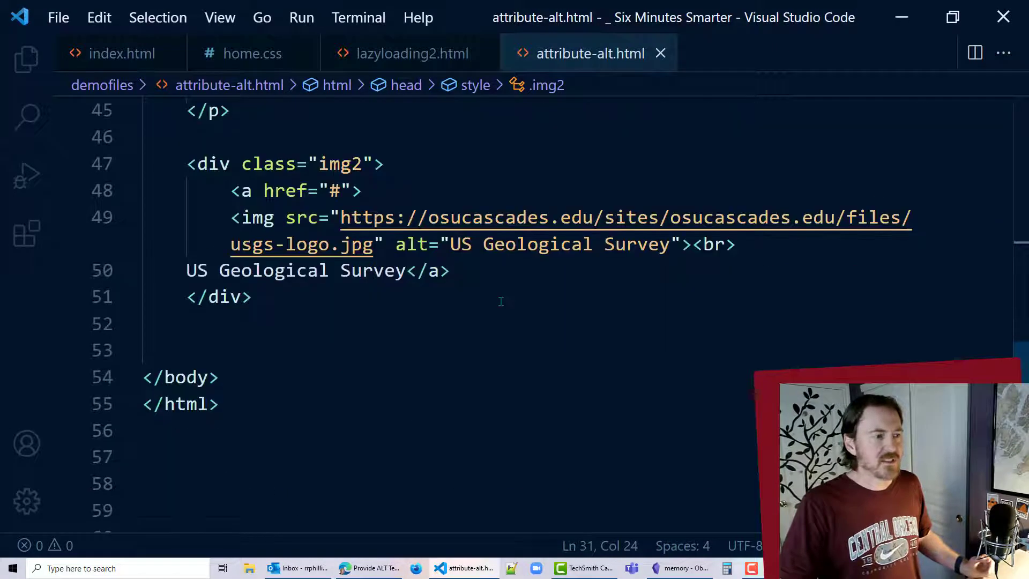
left_click_drag(392, 243, 689, 243)
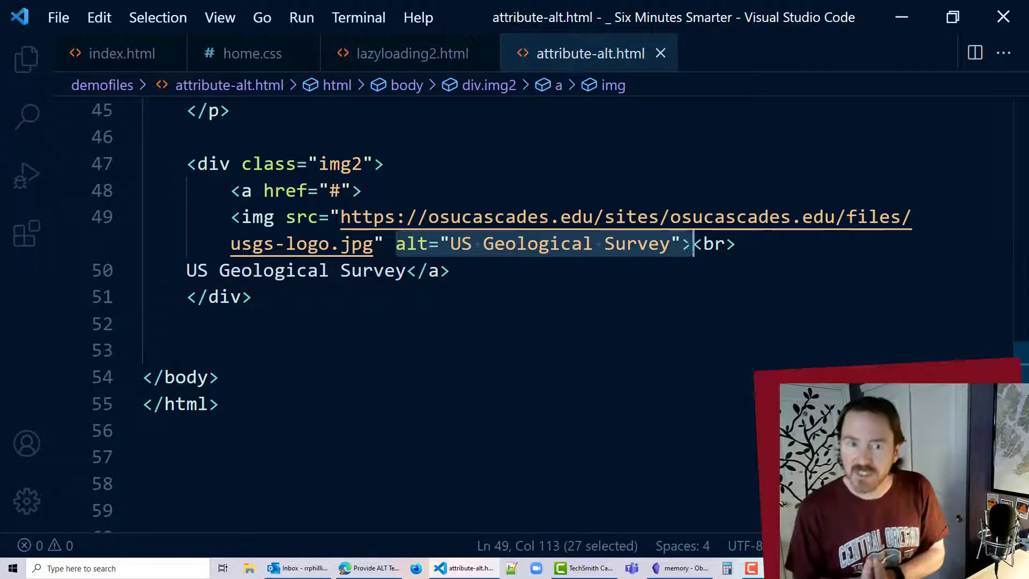
left_click_drag(450, 244, 671, 245)
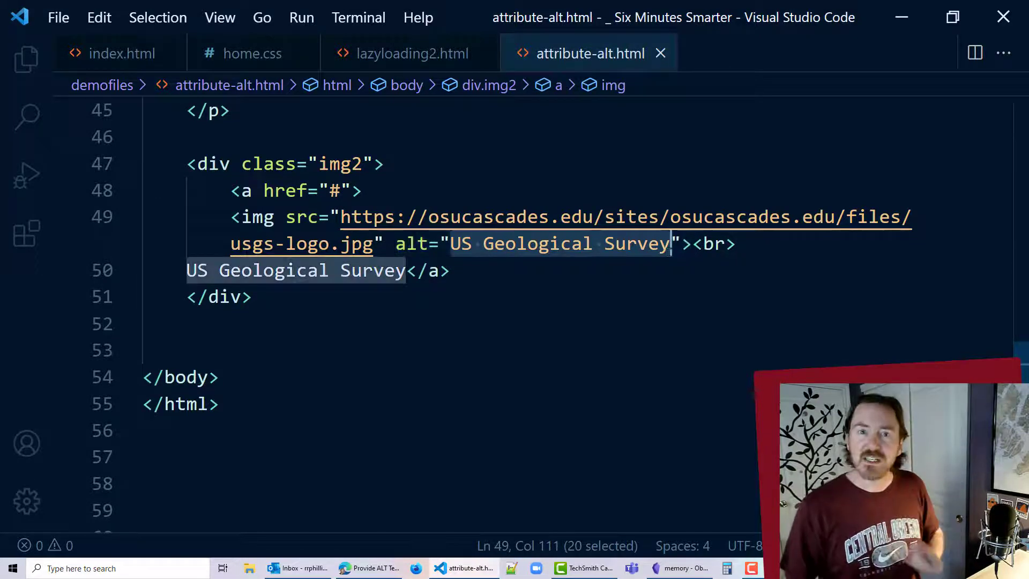
left_click(774, 246)
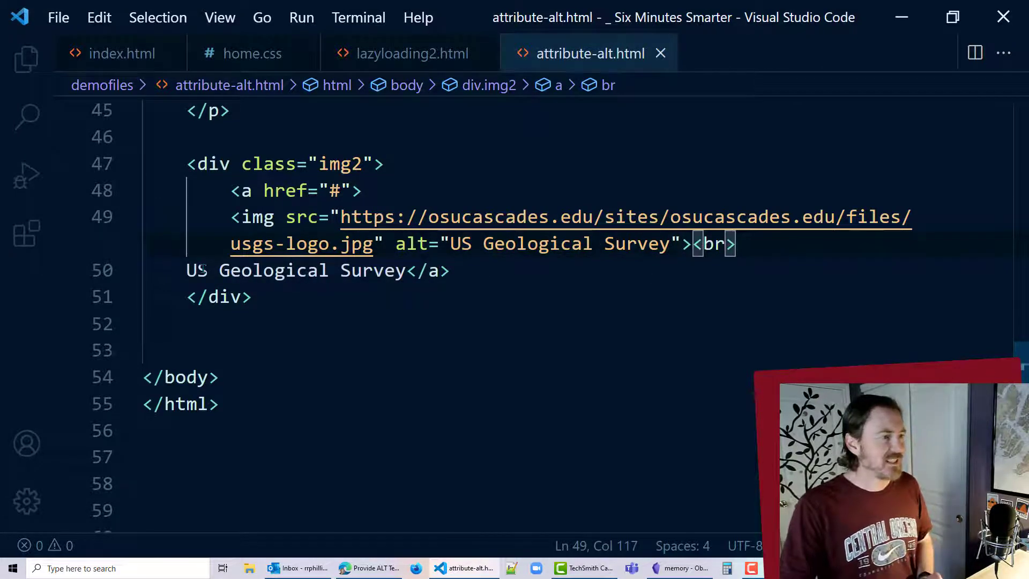